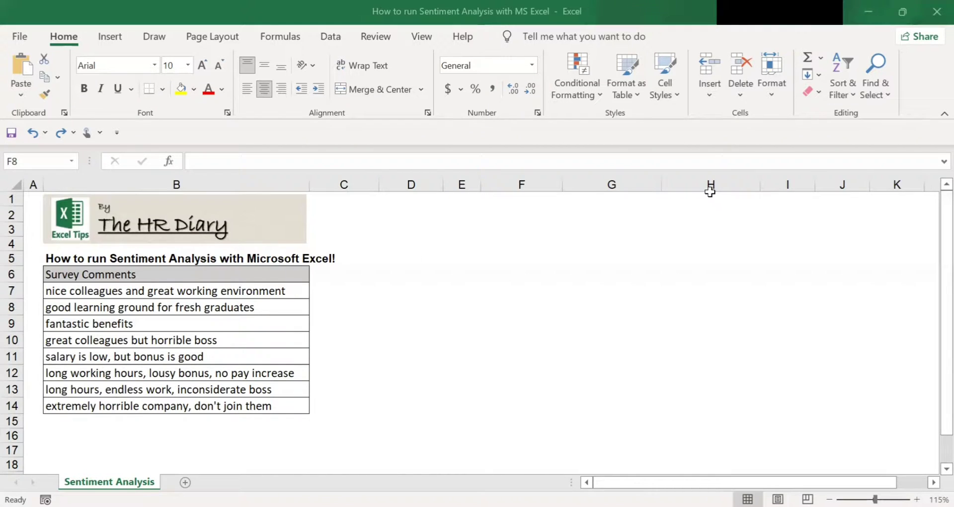
Find the Azure Machine Learning add-in in the Office Add-ins store, add it and accept its license terms
{"action": "left_click", "coordinate": [111, 38]}
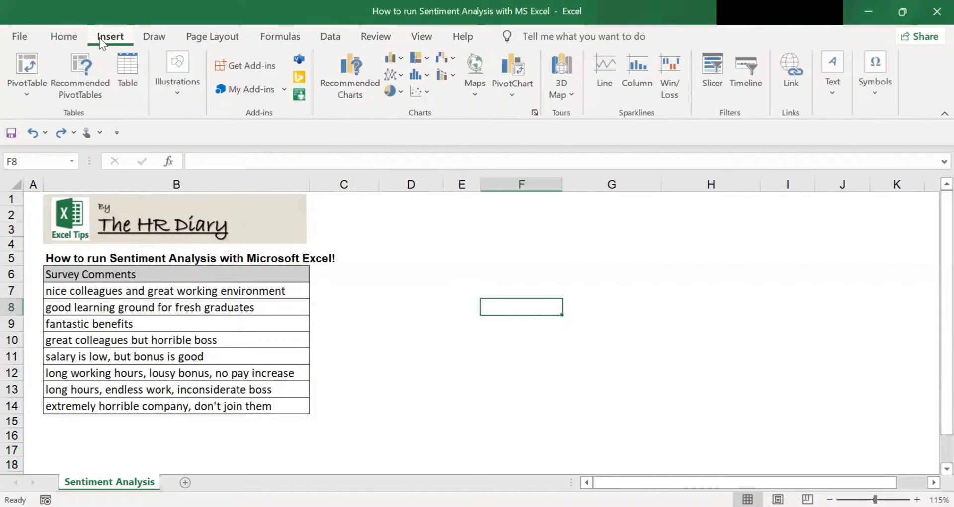
{"action": "left_click", "coordinate": [256, 61]}
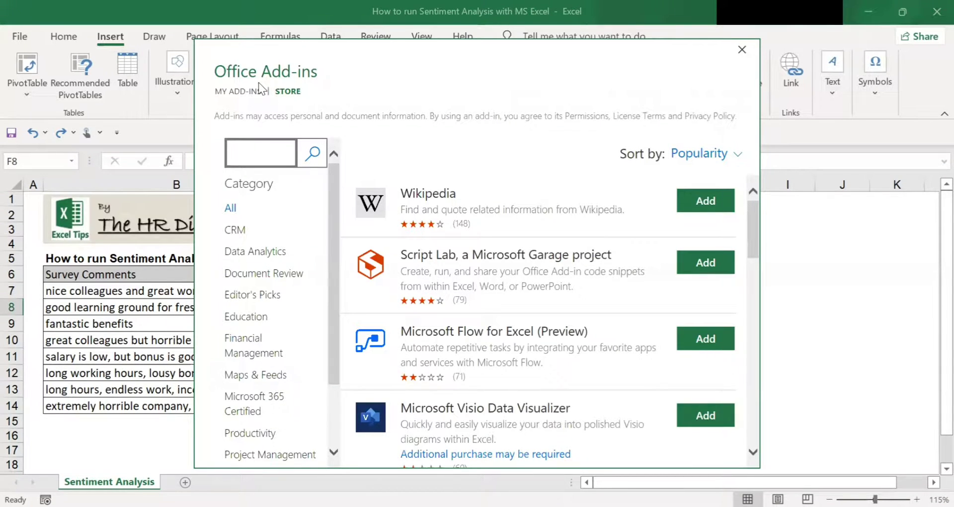
{"action": "type", "text": "az"}
{"action": "type", "text": "ure m"}
{"action": "type", "text": "achine learni"}
{"action": "type", "text": "ng"}
{"action": "key", "text": "Return"}
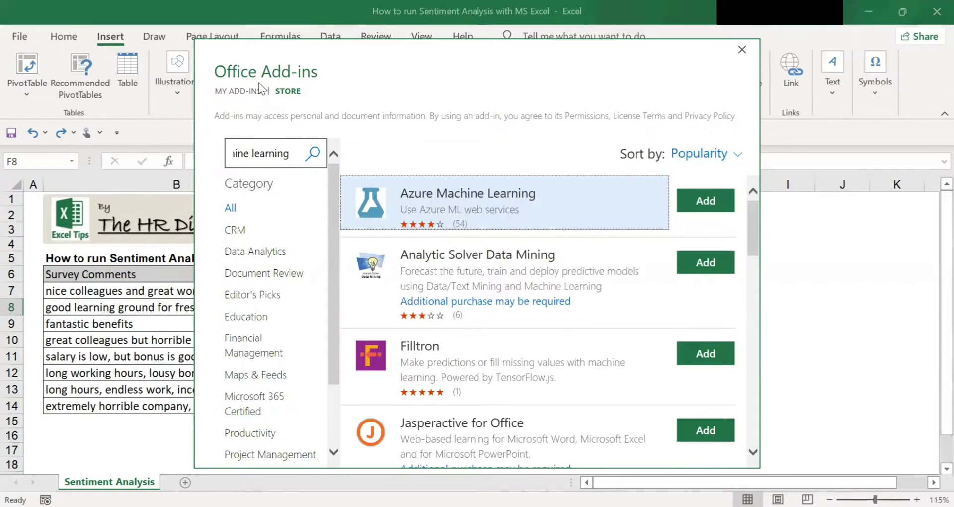
{"action": "left_click", "coordinate": [714, 202]}
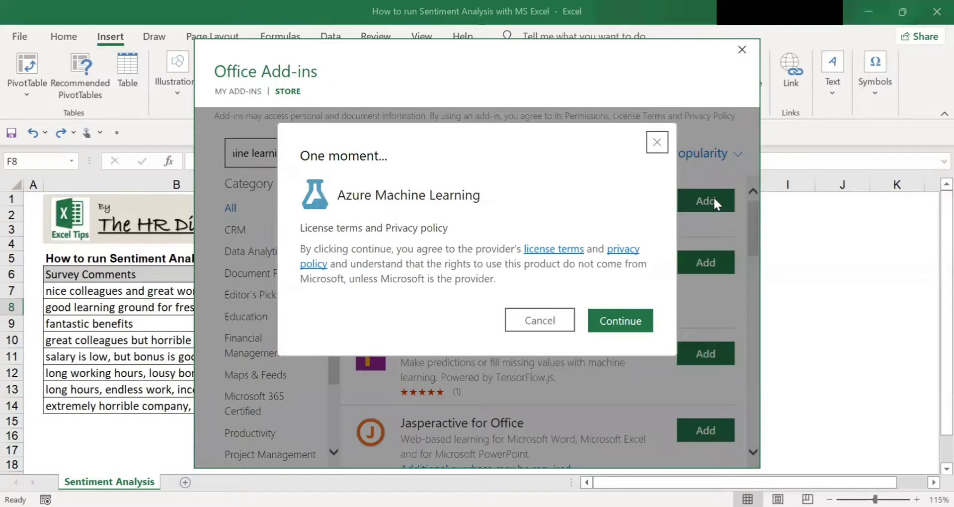
{"action": "left_click", "coordinate": [628, 320]}
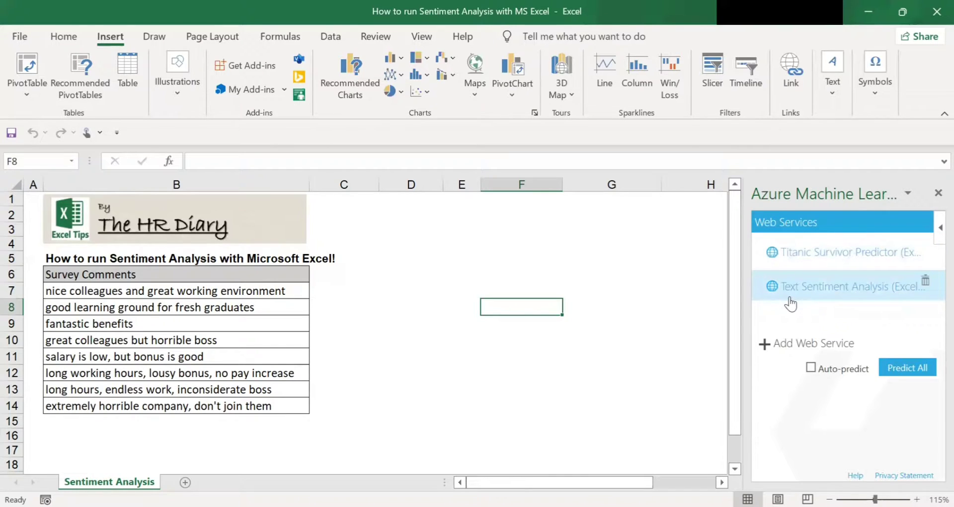
Open the Text Sentiment Analysis web service, show its schema and select the input field name tweet_text
{"action": "left_click", "coordinate": [850, 290]}
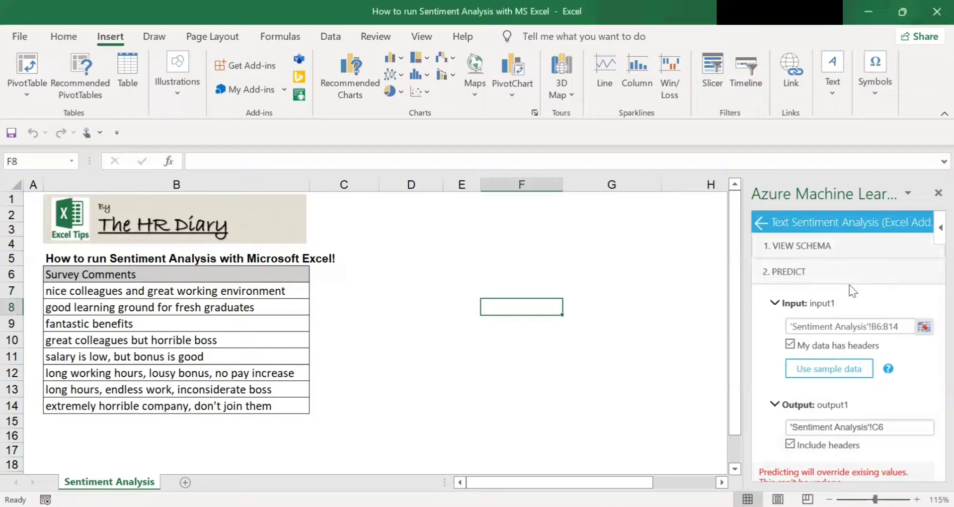
{"action": "left_click", "coordinate": [793, 250]}
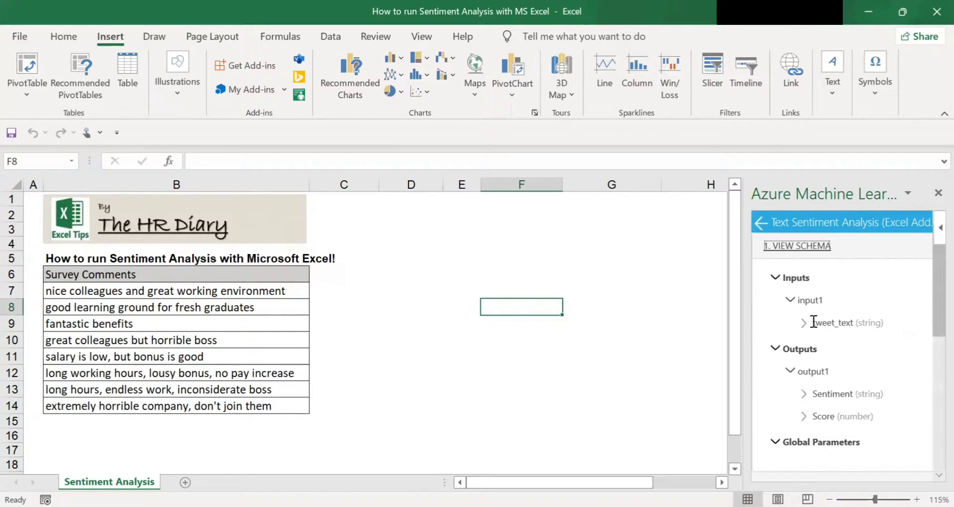
{"action": "left_click_drag", "start_coordinate": [816, 323], "coordinate": [843, 332]}
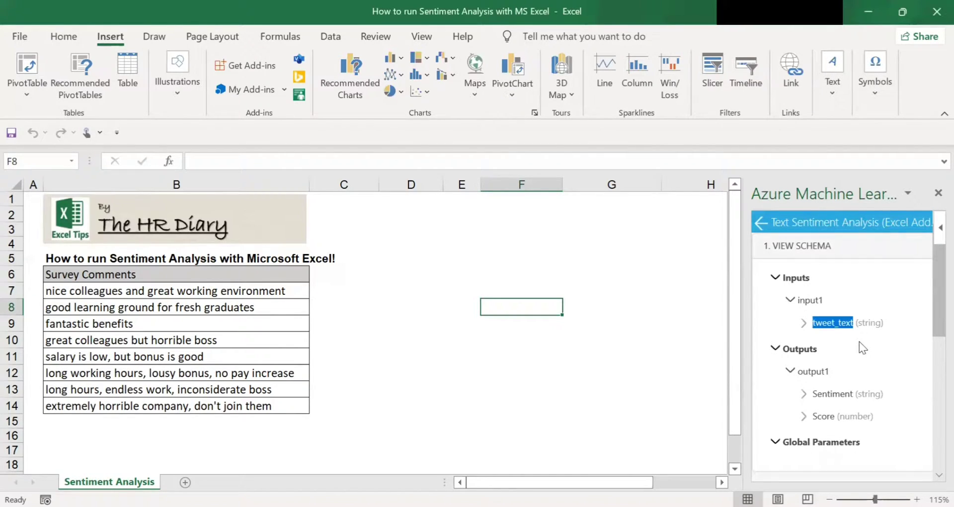
Replace the comments column header in cell B6 with tweet_text
{"action": "left_click", "coordinate": [231, 271]}
{"action": "left_click_drag", "start_coordinate": [276, 161], "coordinate": [146, 160]}
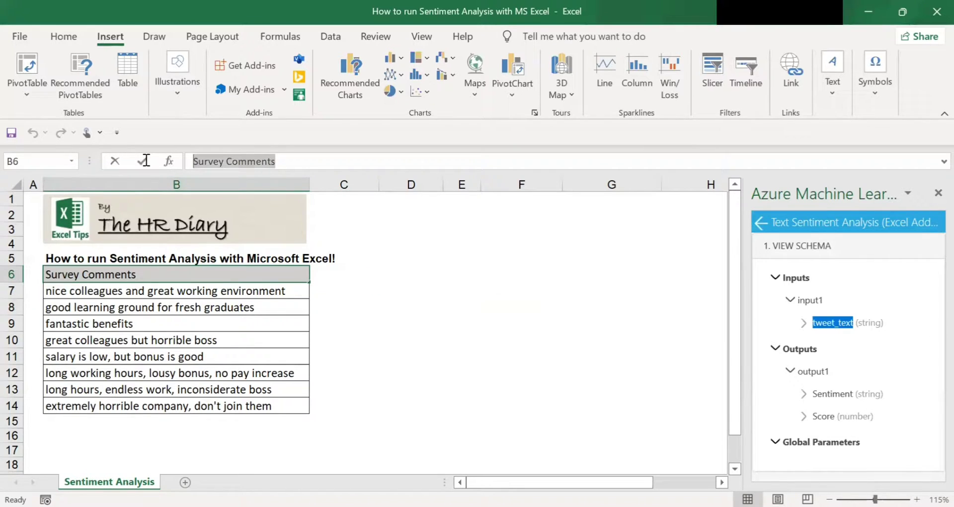
{"action": "type", "text": "tweet_text"}
{"action": "left_click", "coordinate": [379, 288]}
{"action": "left_click", "coordinate": [269, 273]}
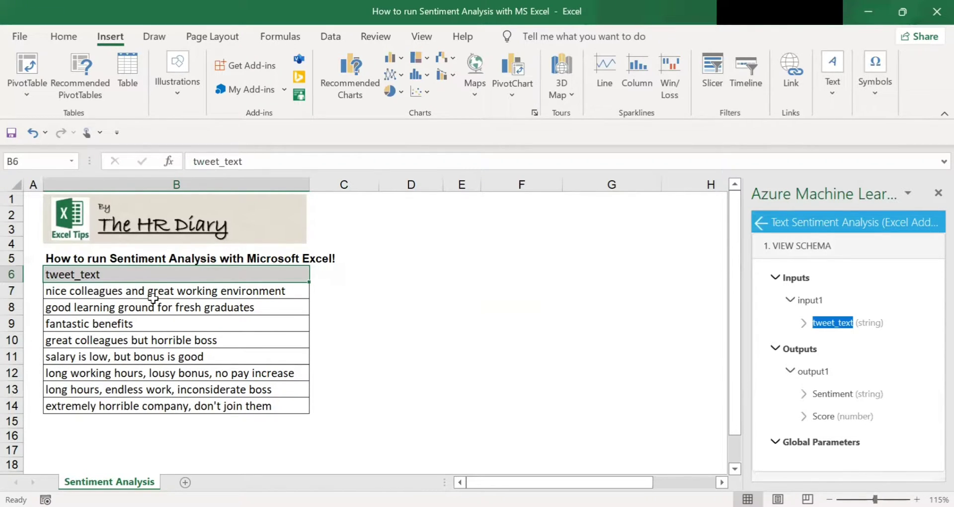
Collapse the schema and set the prediction input to range B6:B14 on the Sentiment Analysis sheet
{"action": "left_click", "coordinate": [794, 250]}
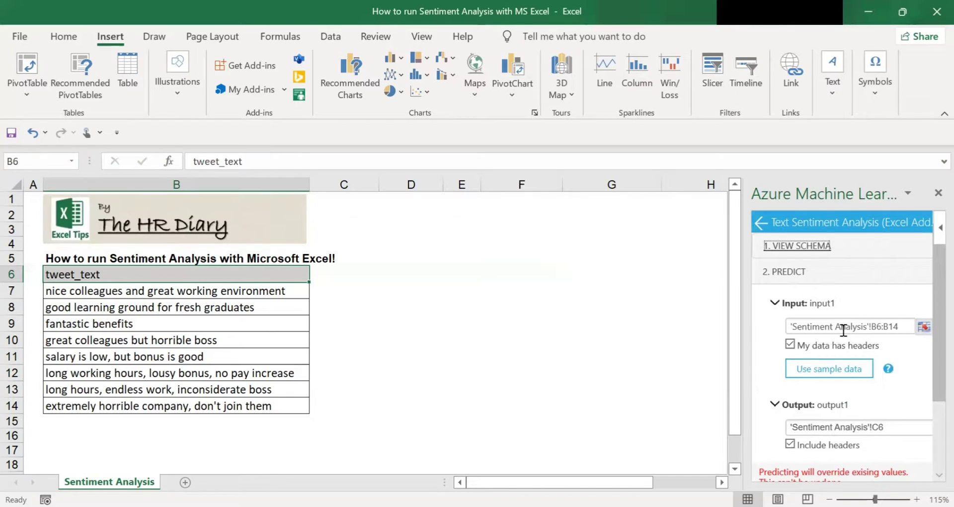
{"action": "left_click", "coordinate": [924, 330]}
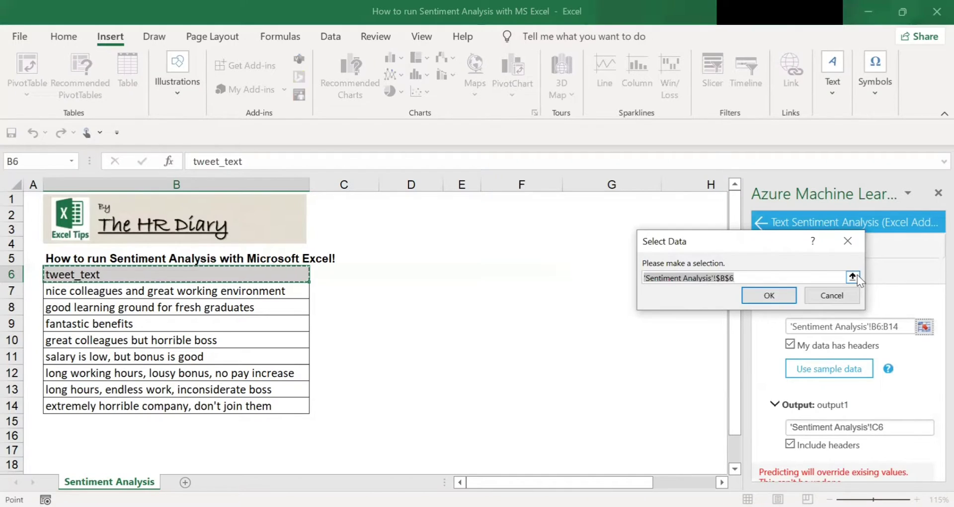
{"action": "left_click", "coordinate": [853, 277]}
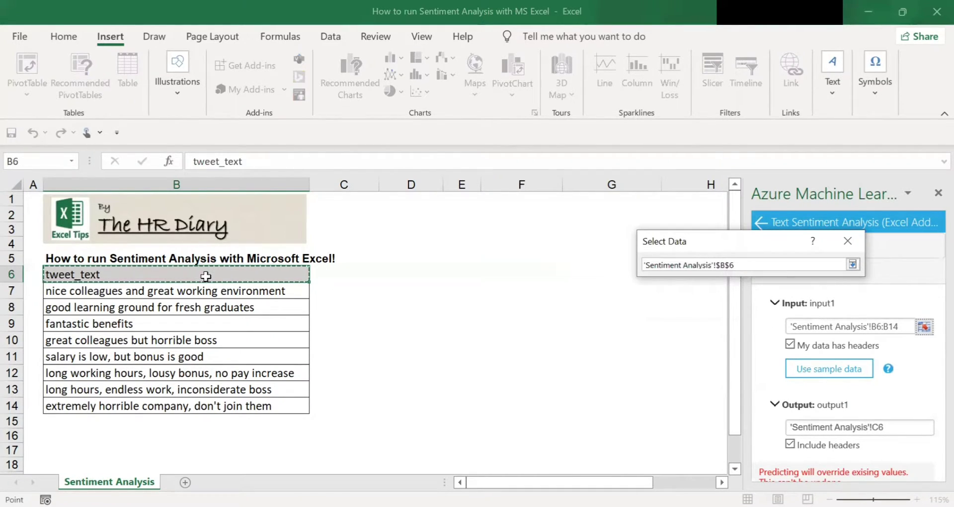
{"action": "left_click", "coordinate": [201, 406], "text": "shift"}
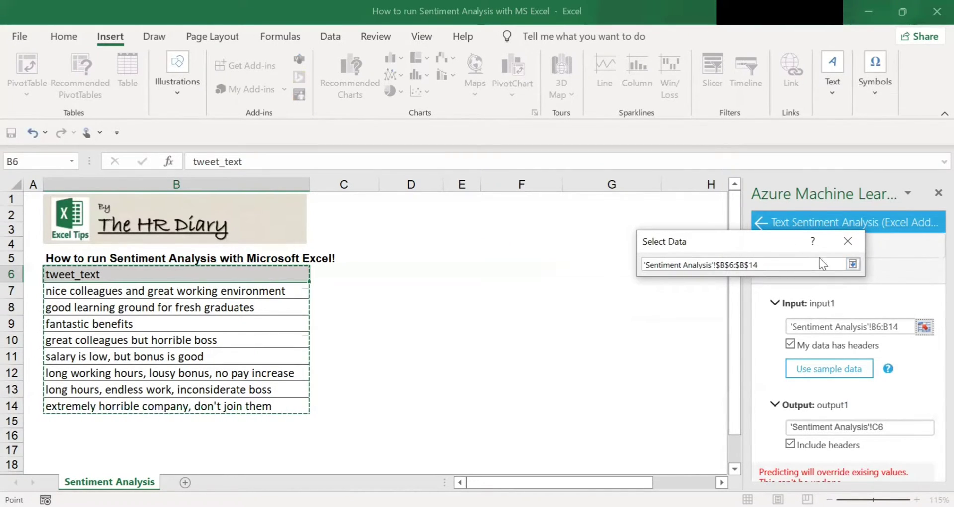
{"action": "left_click", "coordinate": [853, 264]}
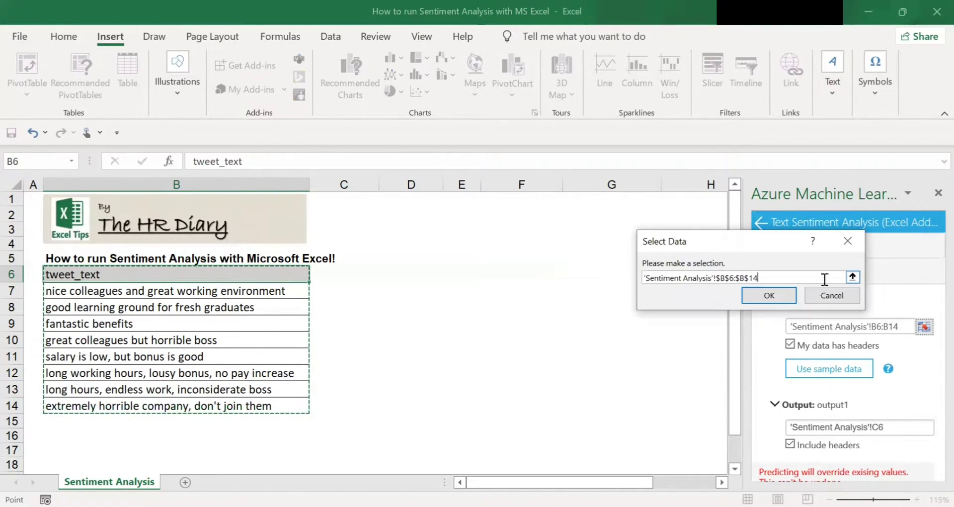
{"action": "left_click", "coordinate": [786, 298]}
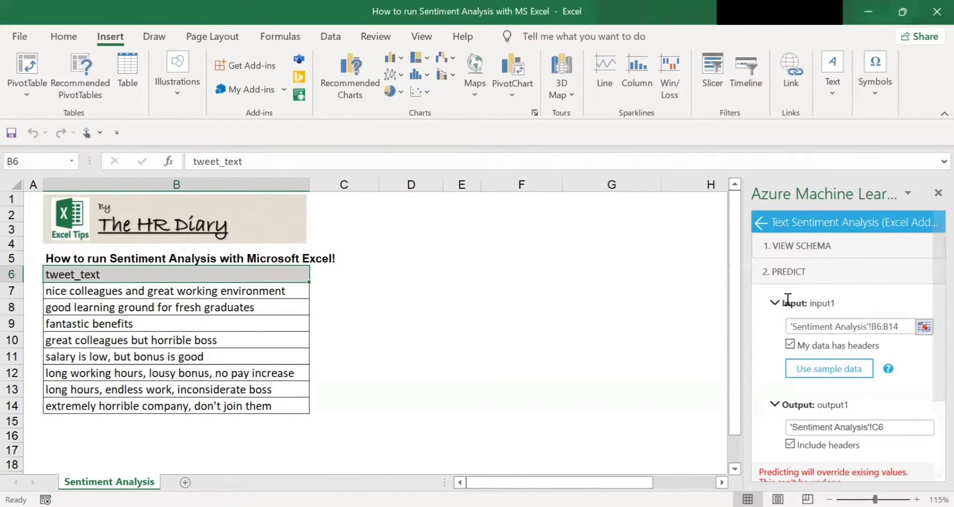
Set the prediction output cell to C6 and run the sentiment prediction
{"action": "scroll", "coordinate": [819, 372], "scroll_direction": "down", "scroll_amount": 1}
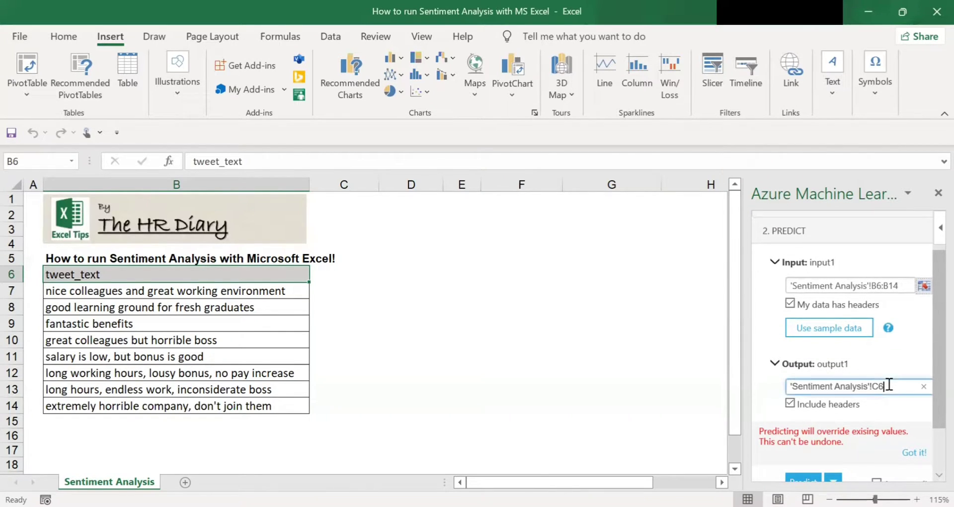
{"action": "left_click_drag", "start_coordinate": [889, 385], "coordinate": [790, 386]}
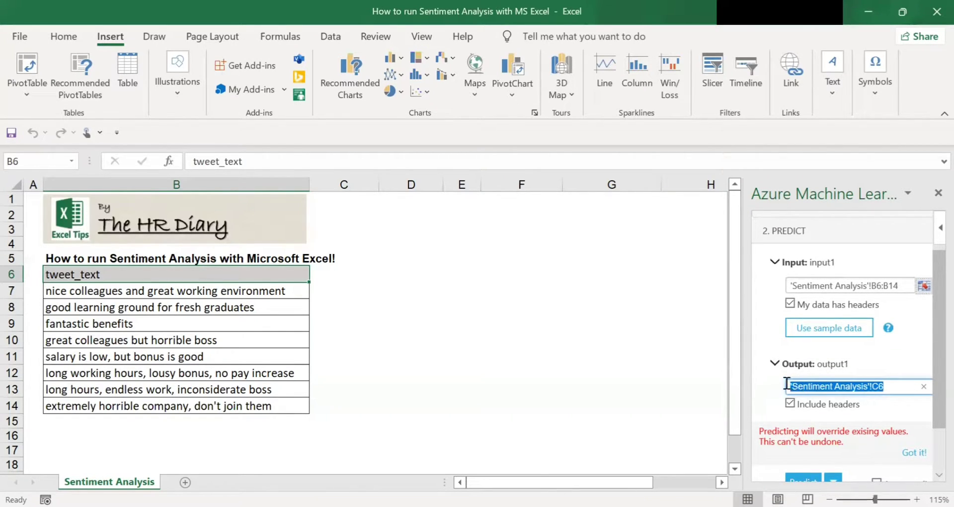
{"action": "left_click", "coordinate": [923, 387]}
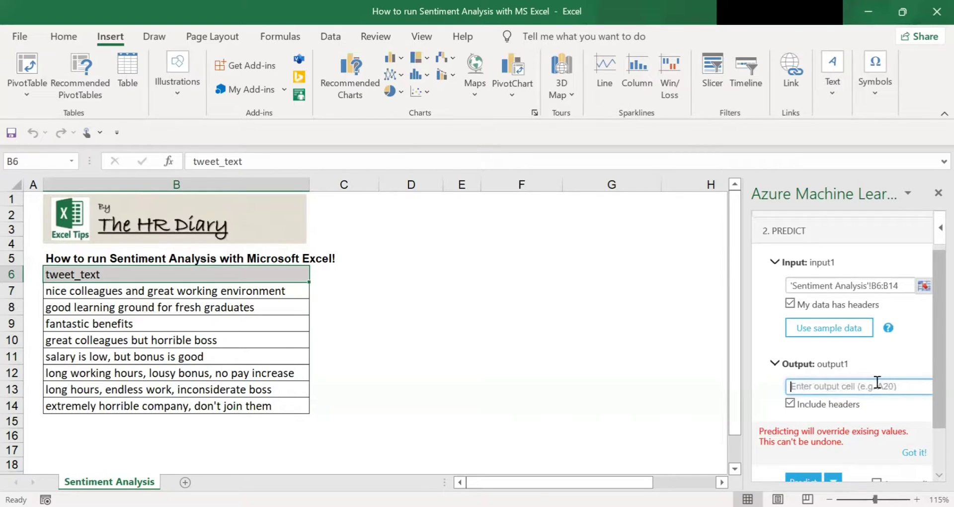
{"action": "left_click", "coordinate": [323, 275]}
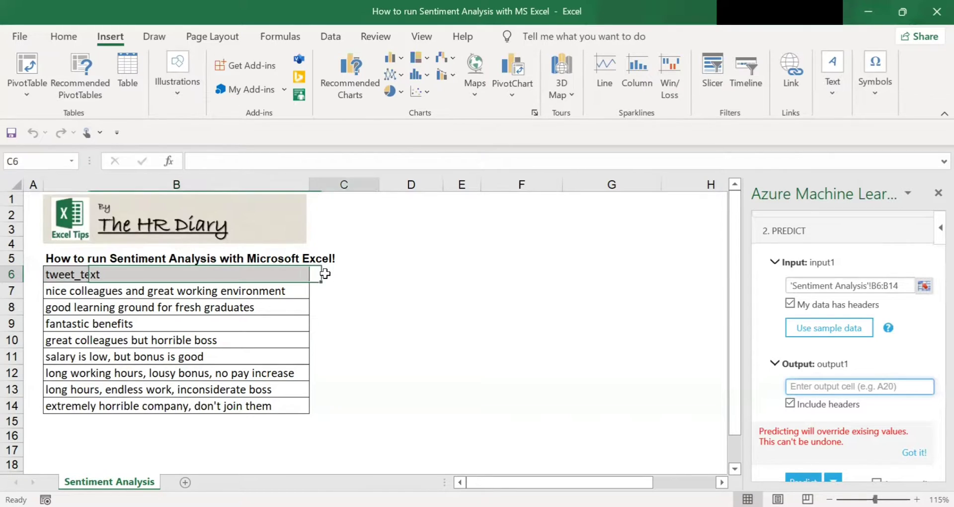
{"action": "left_click", "coordinate": [823, 387]}
{"action": "type", "text": "c6"}
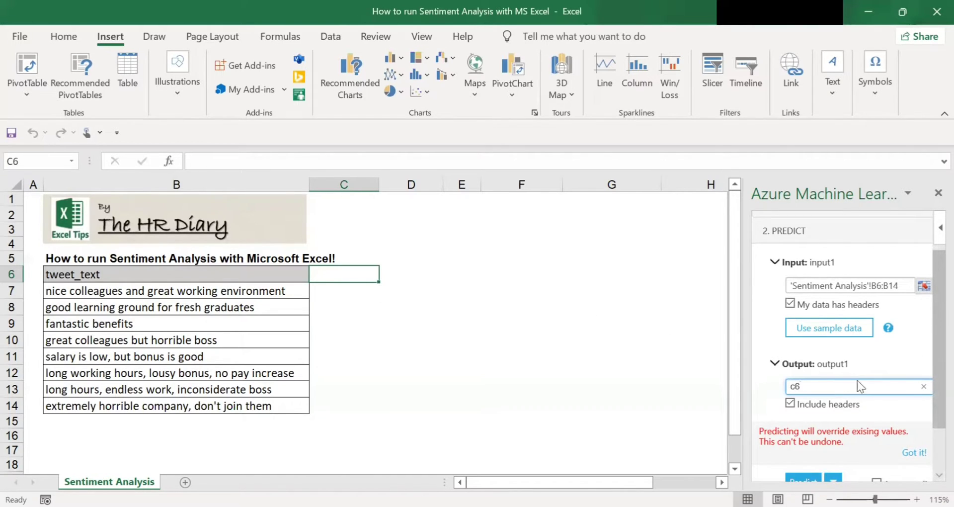
{"action": "double_click", "coordinate": [849, 386]}
{"action": "scroll", "coordinate": [851, 387], "scroll_direction": "down", "scroll_amount": 1}
{"action": "left_click", "coordinate": [857, 343]}
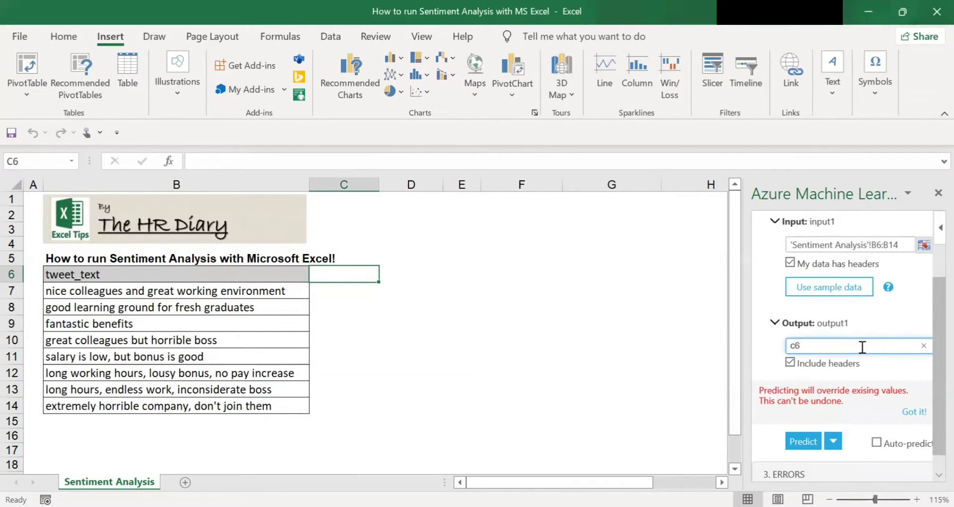
{"action": "left_click", "coordinate": [814, 442]}
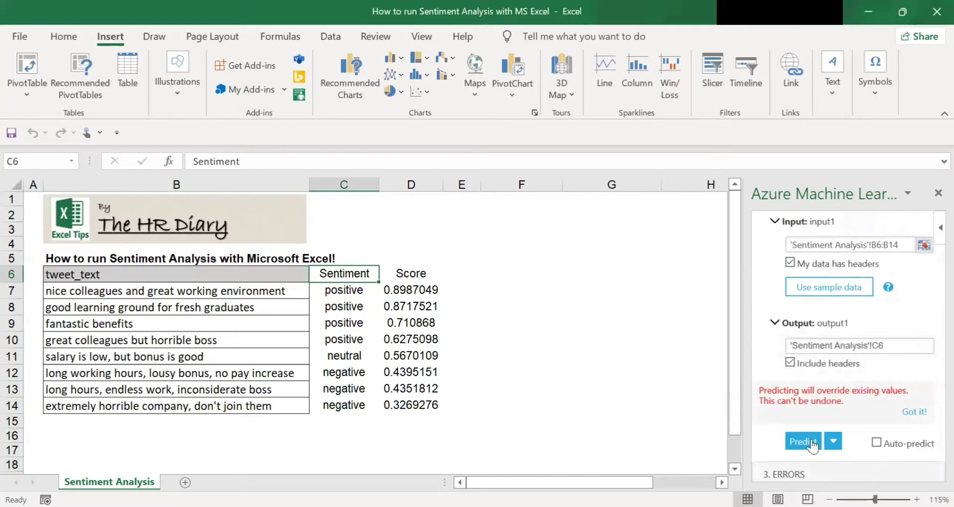
{"action": "scroll", "coordinate": [815, 435], "scroll_direction": "down", "scroll_amount": 1}
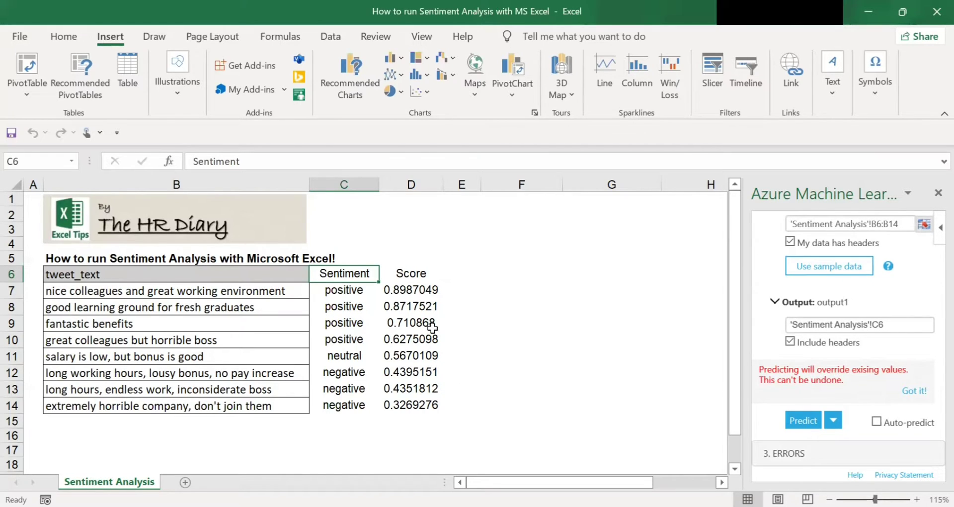
Format the Score column D as percentages
{"action": "left_click_drag", "start_coordinate": [410, 294], "coordinate": [411, 308]}
{"action": "left_click_drag", "start_coordinate": [419, 361], "coordinate": [413, 404]}
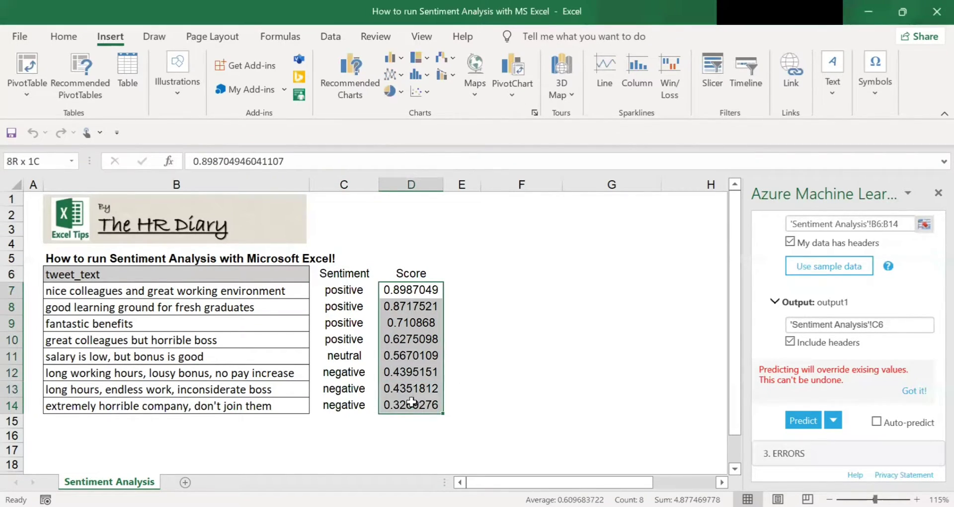
{"action": "left_click", "coordinate": [402, 187]}
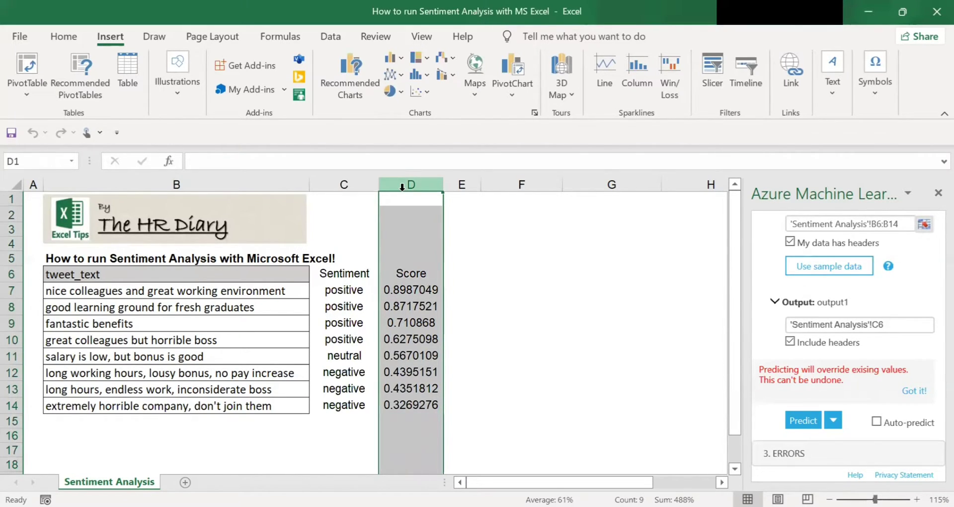
{"action": "left_click", "coordinate": [72, 33]}
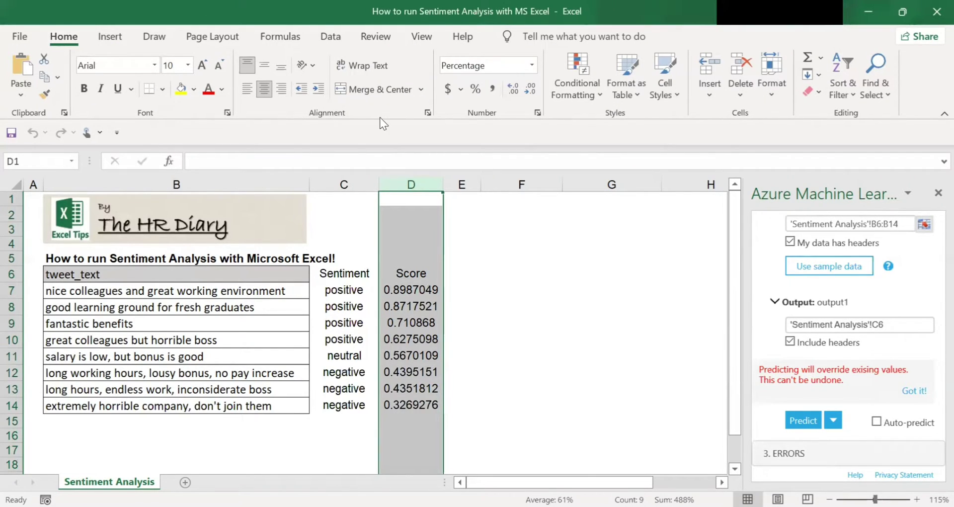
{"action": "left_click", "coordinate": [478, 93]}
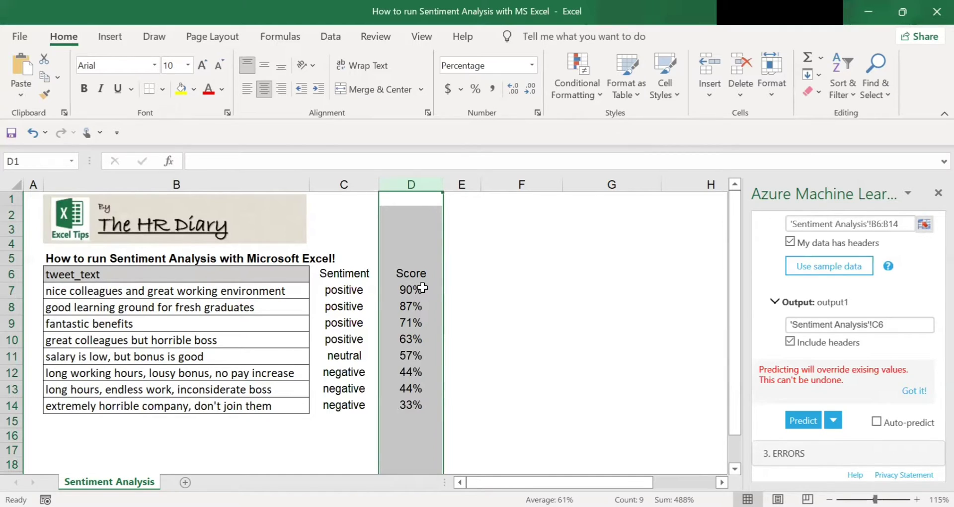
Sort the survey comments by the Score column from highest to lowest
{"action": "left_click_drag", "start_coordinate": [423, 288], "coordinate": [415, 413]}
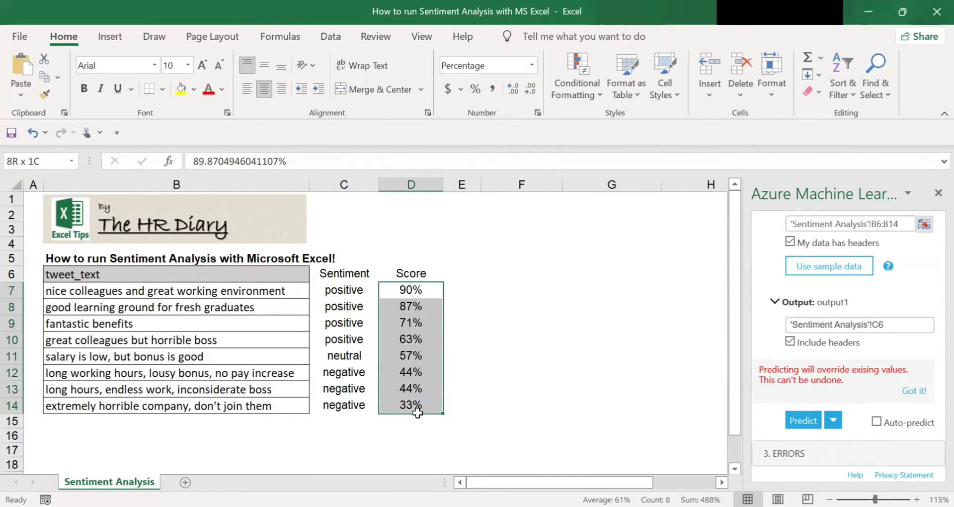
{"action": "left_click_drag", "start_coordinate": [418, 413], "coordinate": [418, 412]}
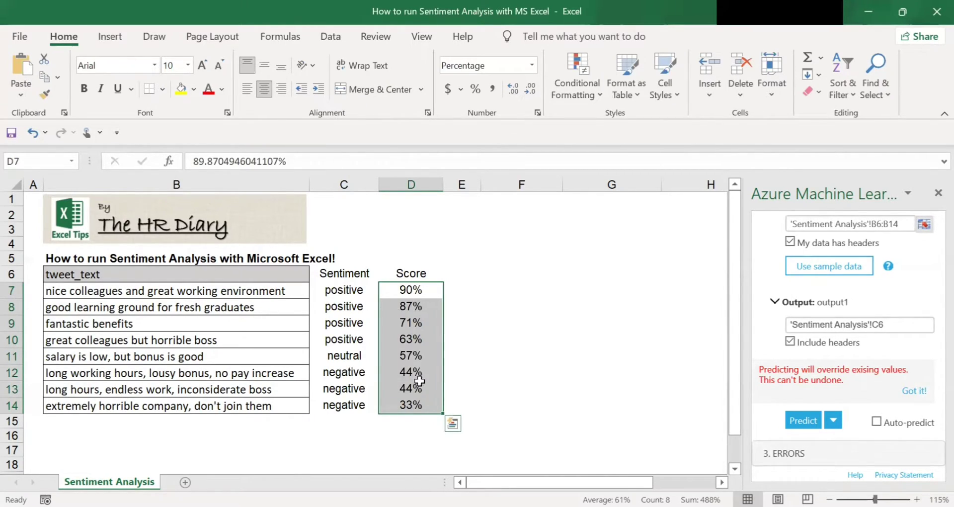
{"action": "left_click", "coordinate": [428, 271]}
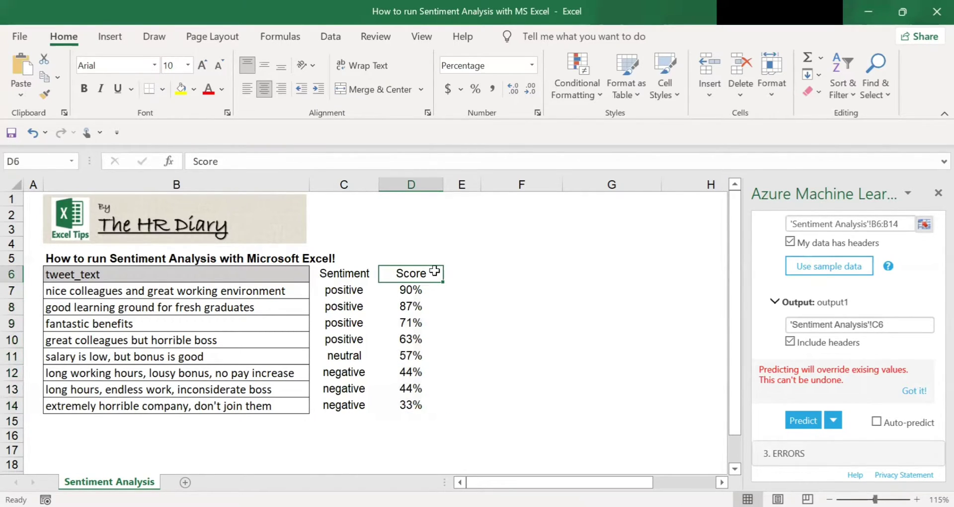
{"action": "left_click", "coordinate": [344, 36]}
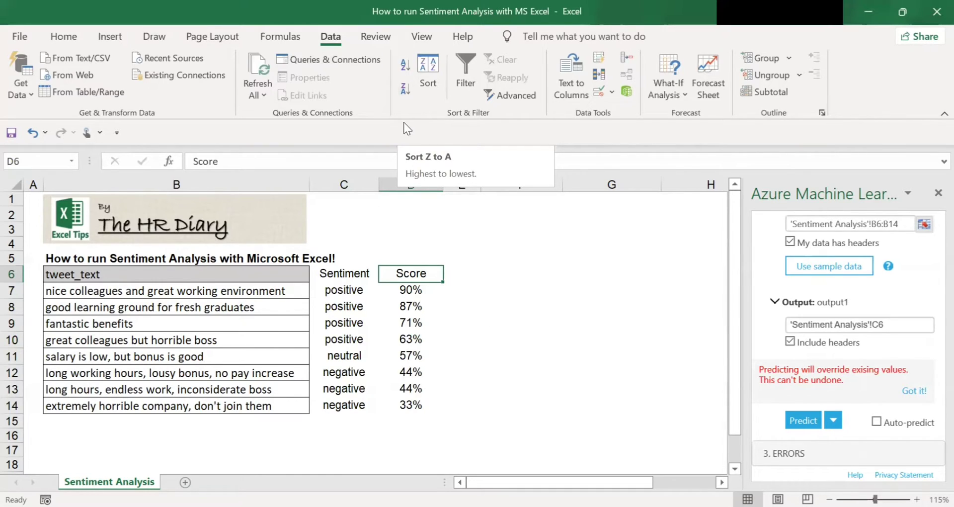
{"action": "left_click", "coordinate": [404, 94]}
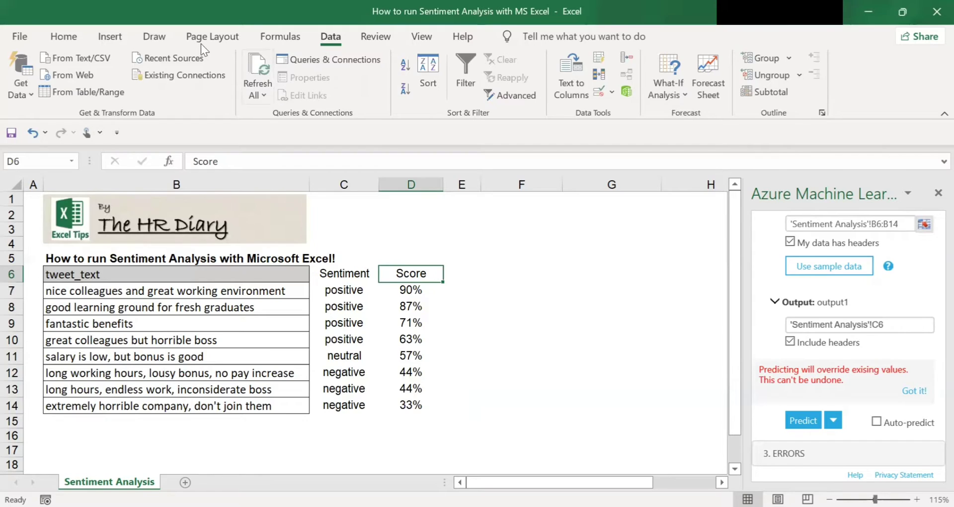
Start a PivotTable from a range, using B6:D14 on the Sentiment Analysis sheet as its source
{"action": "left_click", "coordinate": [115, 37]}
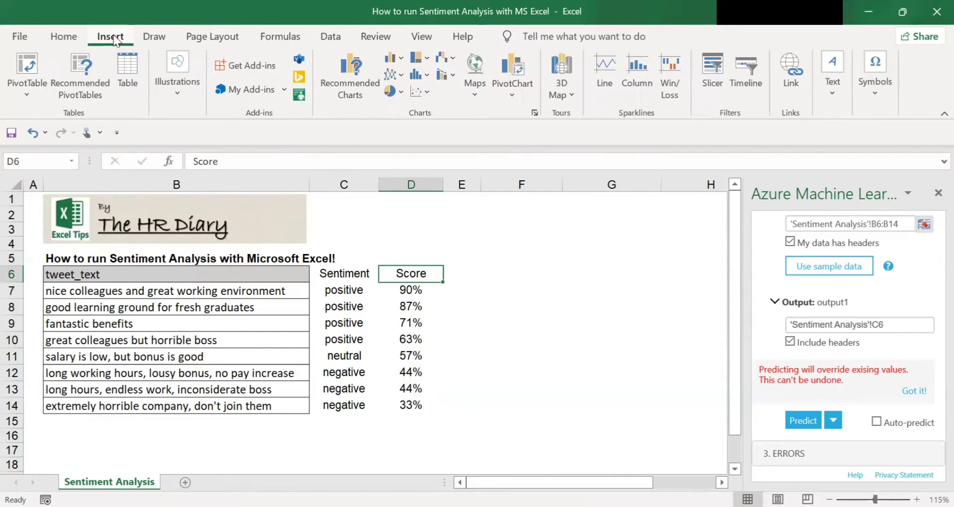
{"action": "left_click", "coordinate": [31, 68]}
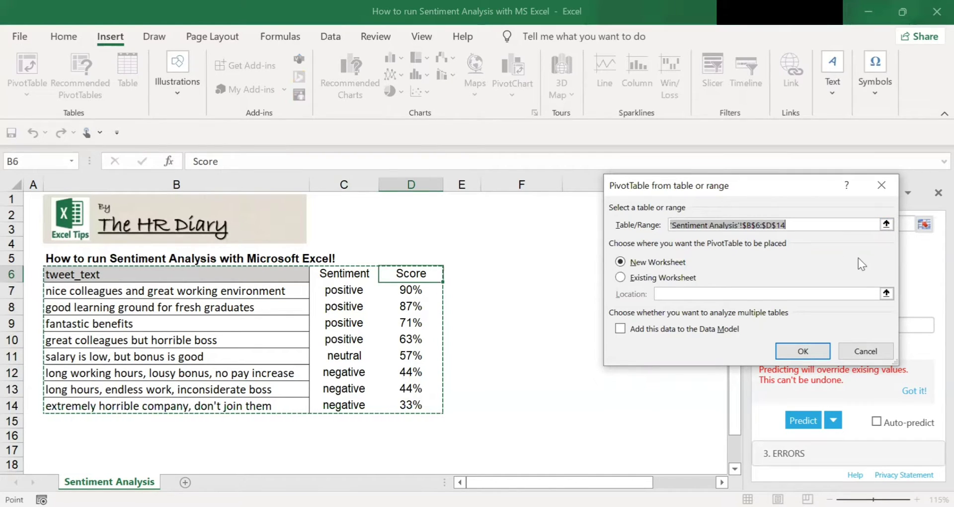
{"action": "left_click", "coordinate": [887, 225]}
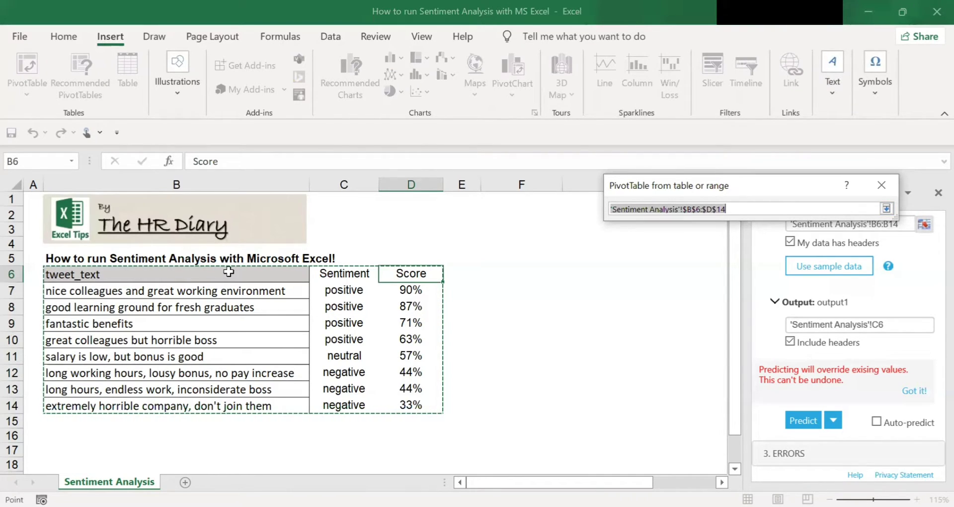
{"action": "left_click_drag", "start_coordinate": [228, 272], "coordinate": [254, 290]}
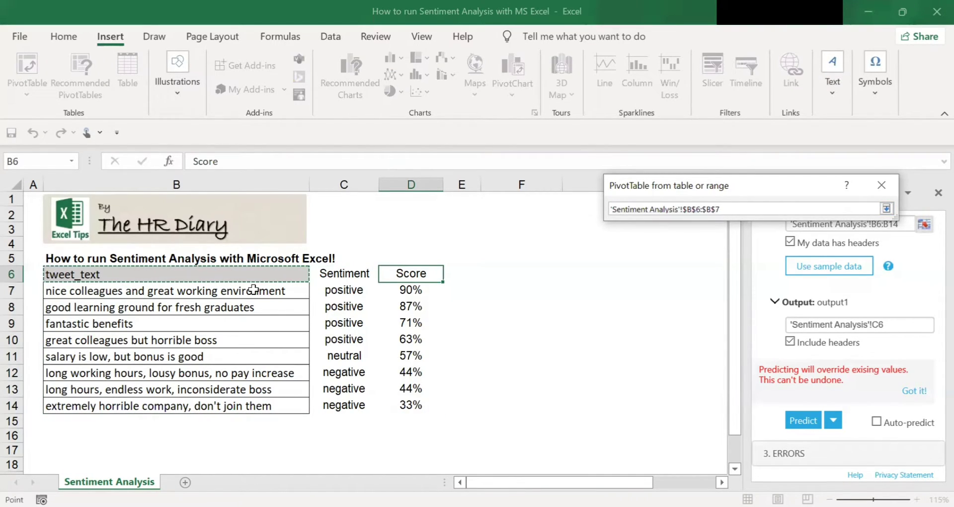
{"action": "left_click_drag", "start_coordinate": [424, 404], "coordinate": [424, 403]}
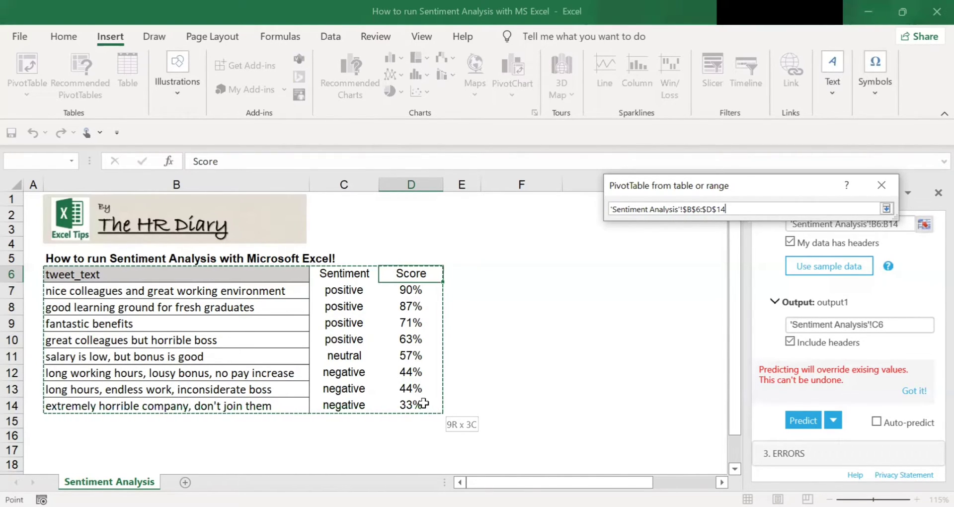
{"action": "left_click", "coordinate": [256, 271]}
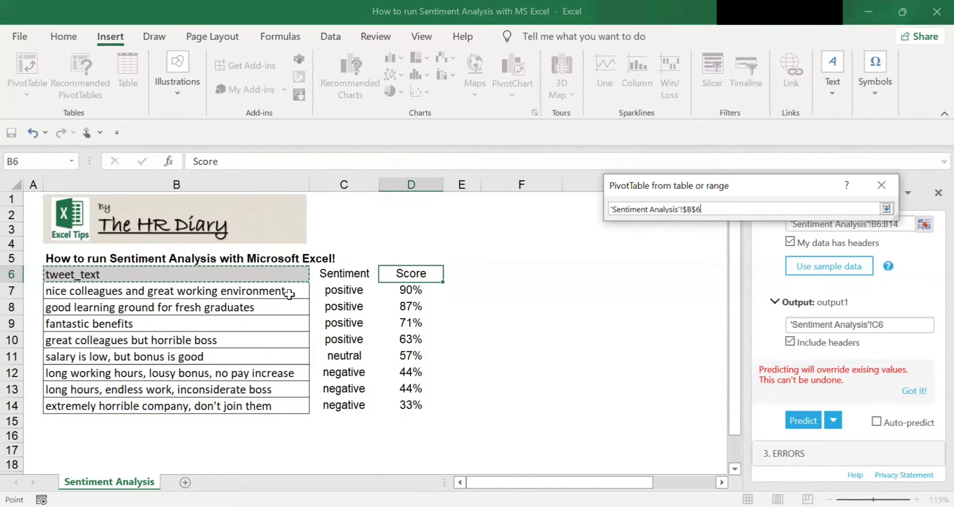
{"action": "left_click_drag", "start_coordinate": [408, 411], "coordinate": [409, 410]}
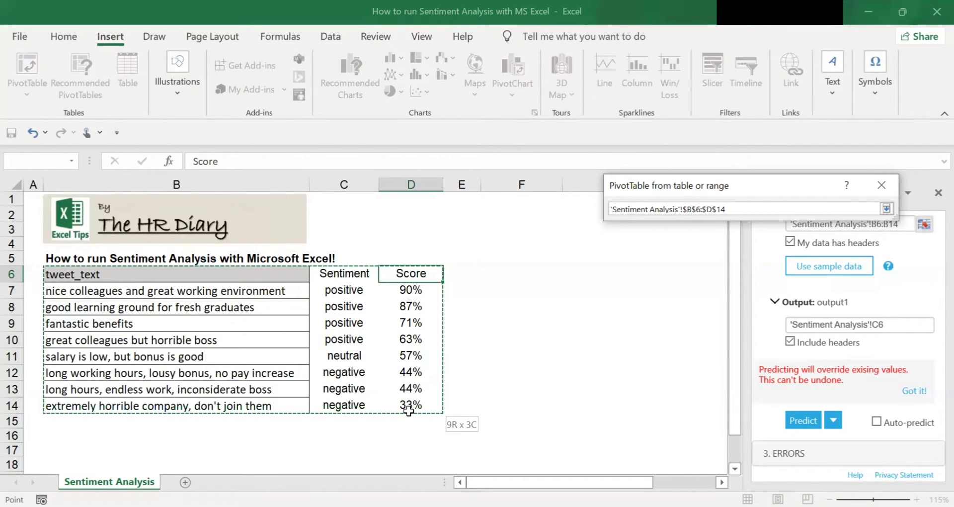
{"action": "left_click", "coordinate": [887, 209]}
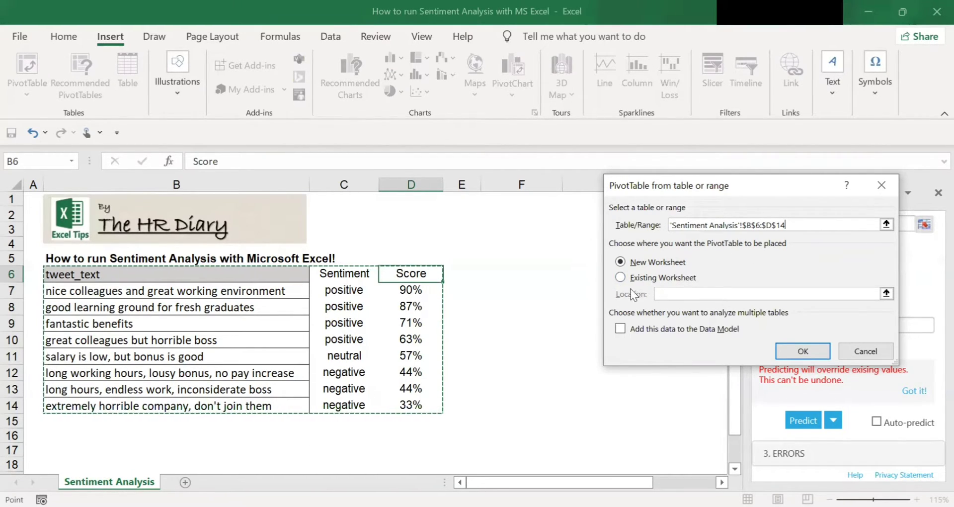
Place the PivotTable on the existing Sentiment Analysis worksheet at cell F6 and create it
{"action": "left_click", "coordinate": [621, 278]}
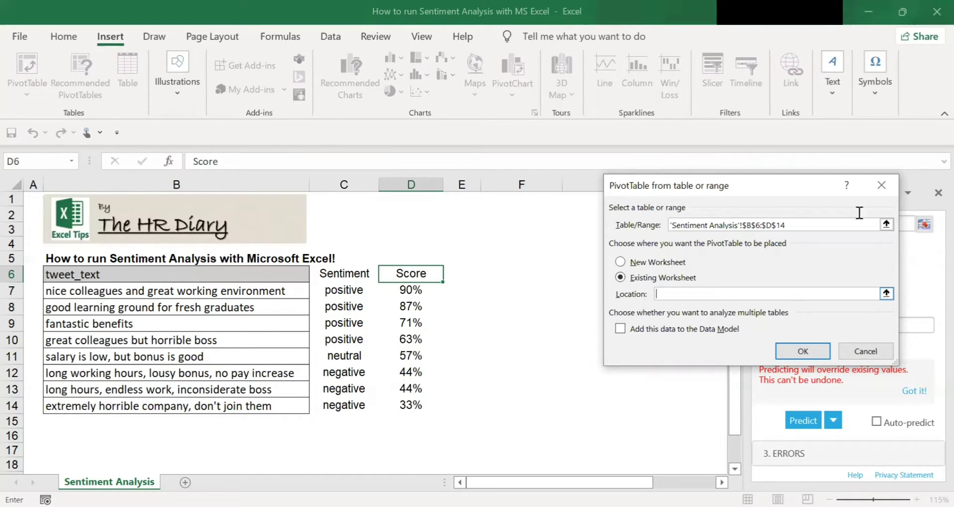
{"action": "left_click", "coordinate": [887, 294]}
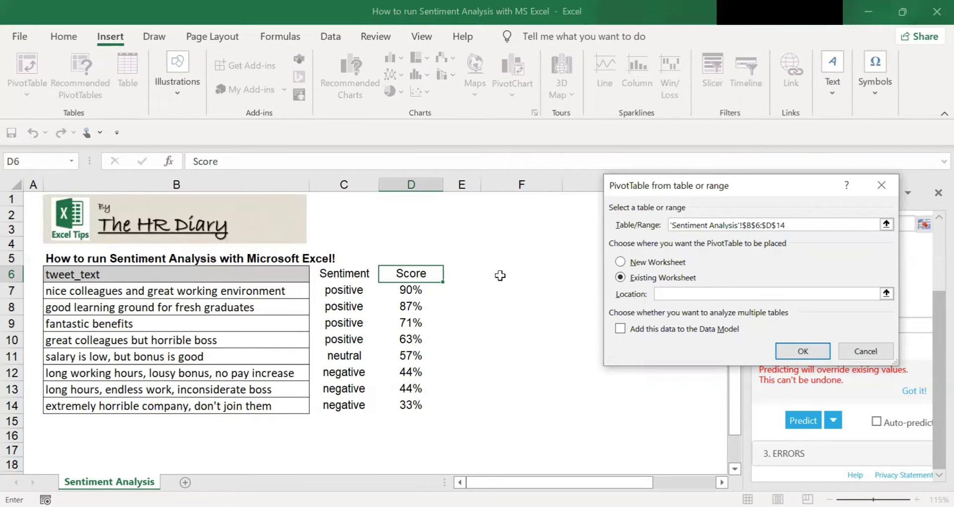
{"action": "left_click", "coordinate": [497, 271]}
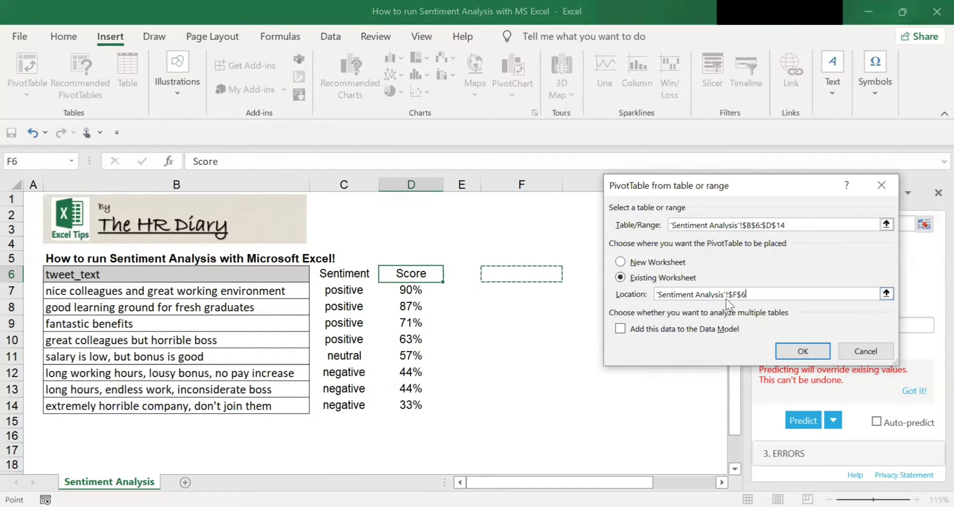
{"action": "left_click", "coordinate": [803, 347]}
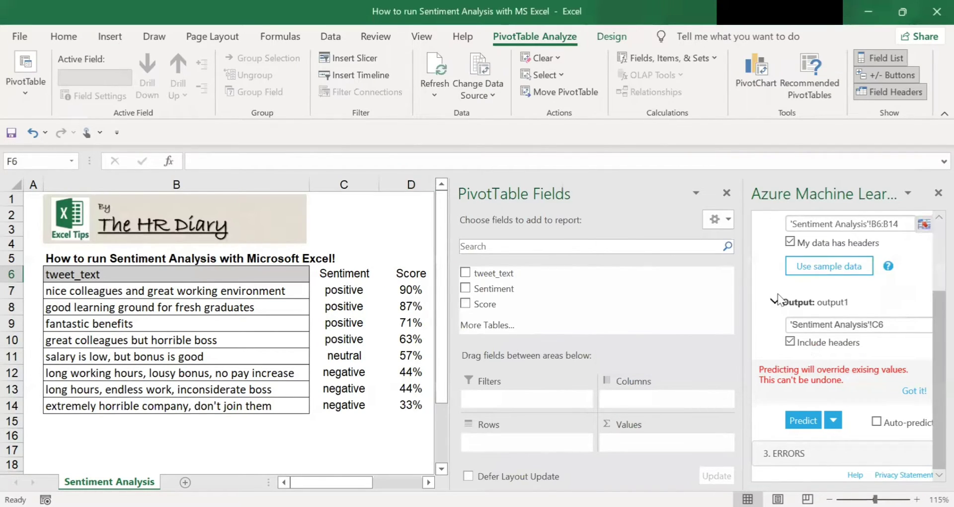
Close the Azure Machine Learning add-in and add Sentiment as rows and Score as values in the PivotTable
{"action": "left_click", "coordinate": [933, 195]}
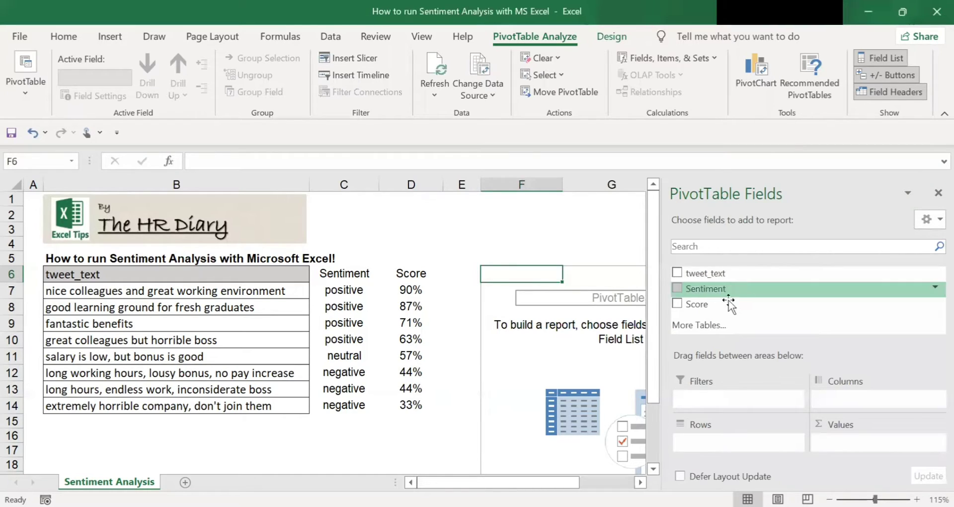
{"action": "left_click", "coordinate": [678, 288]}
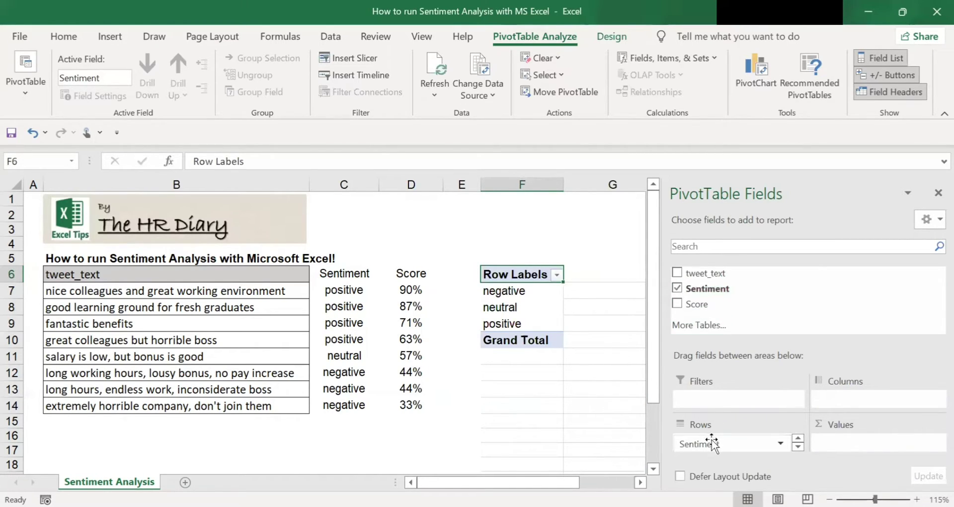
{"action": "left_click", "coordinate": [678, 304]}
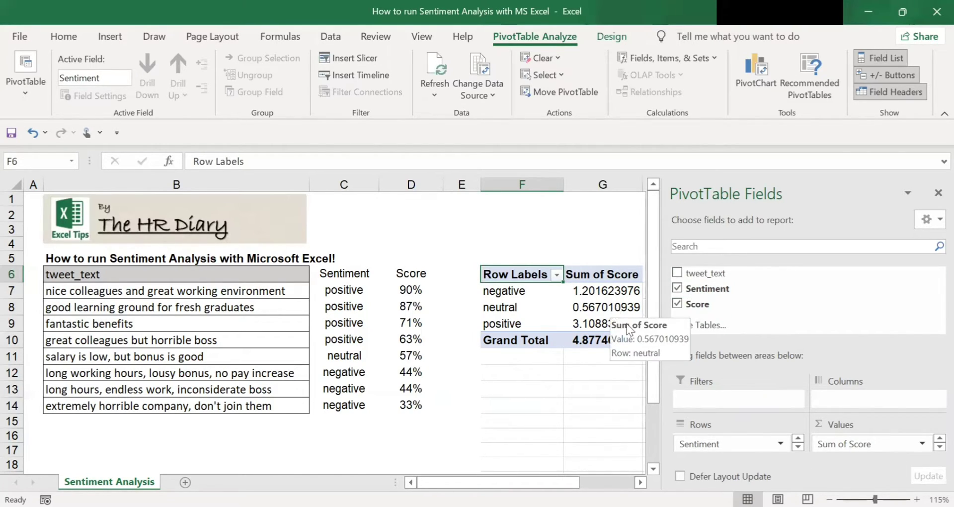
Summarize the PivotTable's Score value field by Average instead of Sum
{"action": "left_click", "coordinate": [920, 440]}
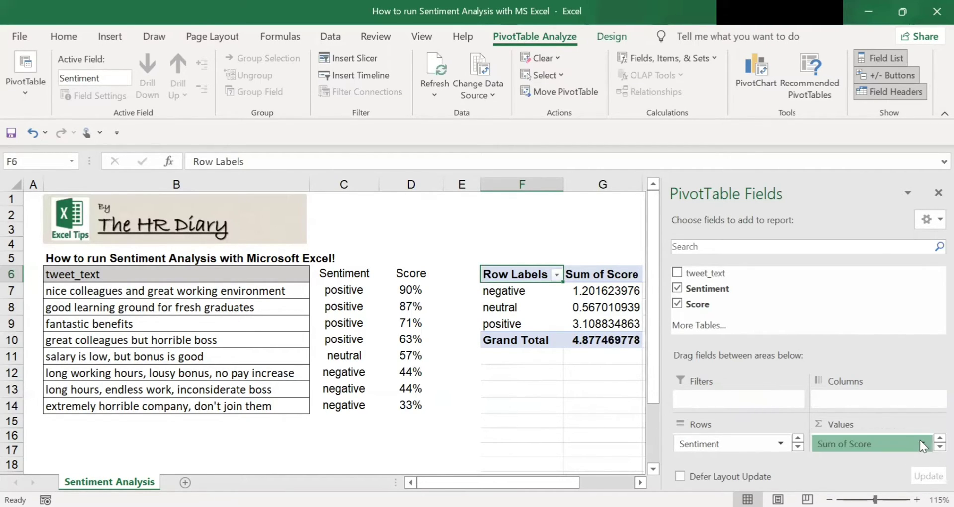
{"action": "left_click", "coordinate": [920, 440]}
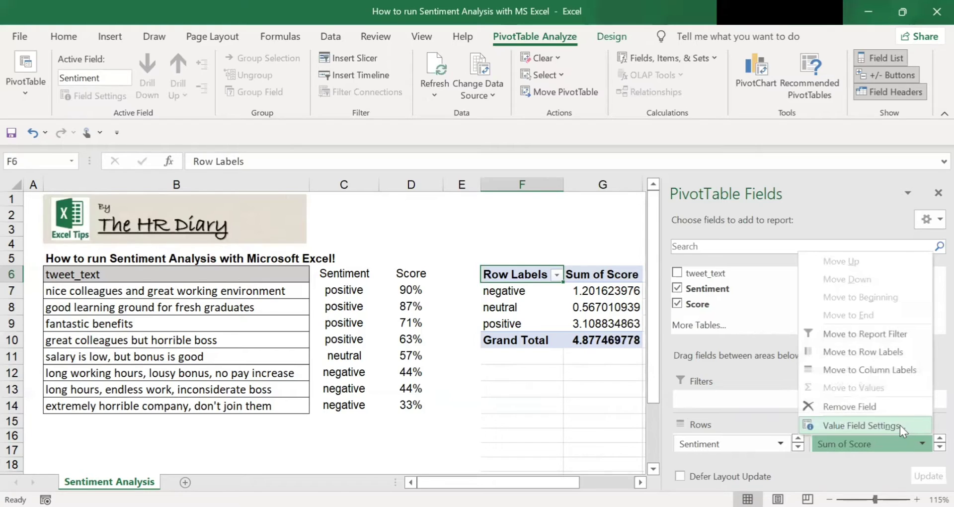
{"action": "left_click", "coordinate": [872, 425]}
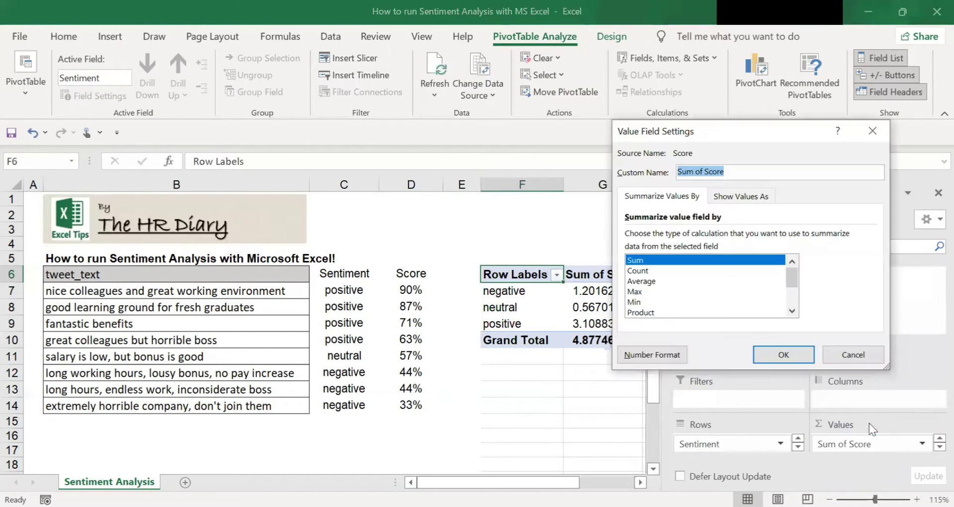
{"action": "left_click", "coordinate": [655, 281]}
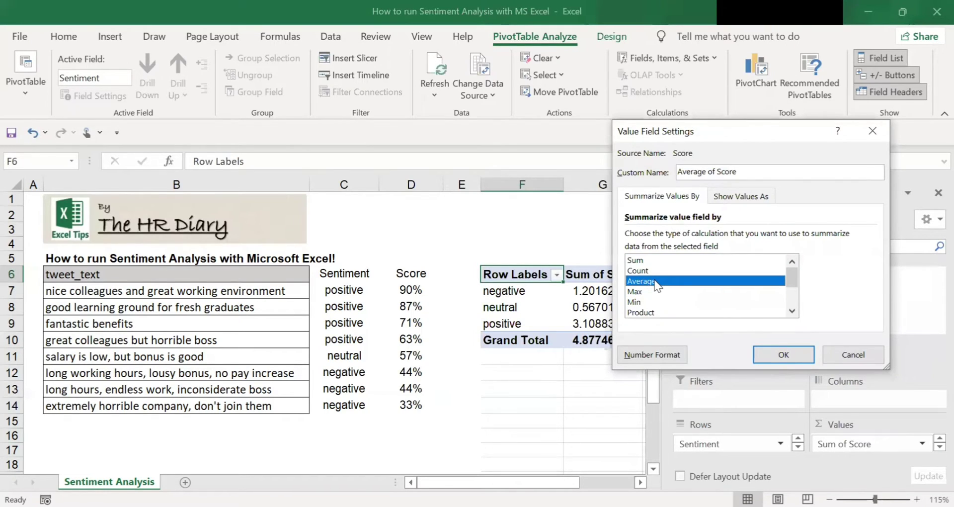
{"action": "left_click_drag", "start_coordinate": [750, 131], "coordinate": [808, 156]}
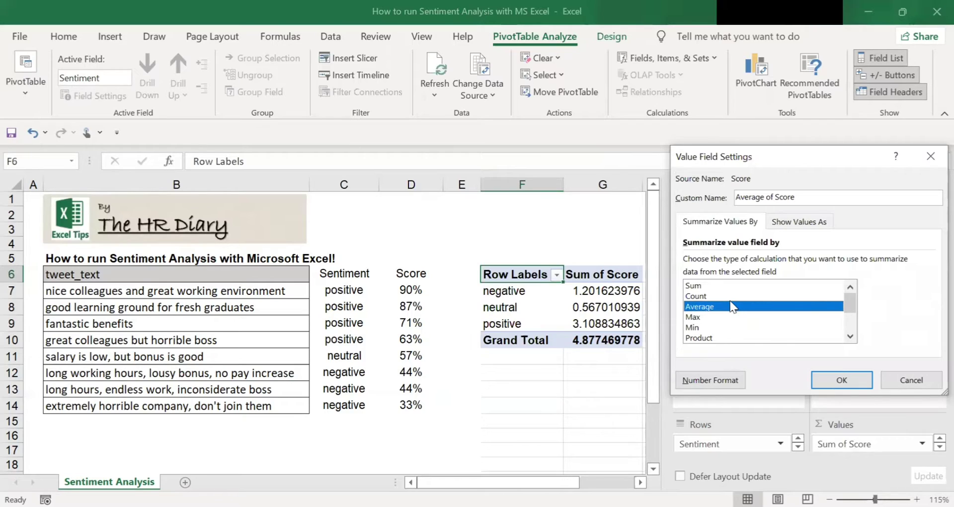
{"action": "left_click", "coordinate": [846, 371]}
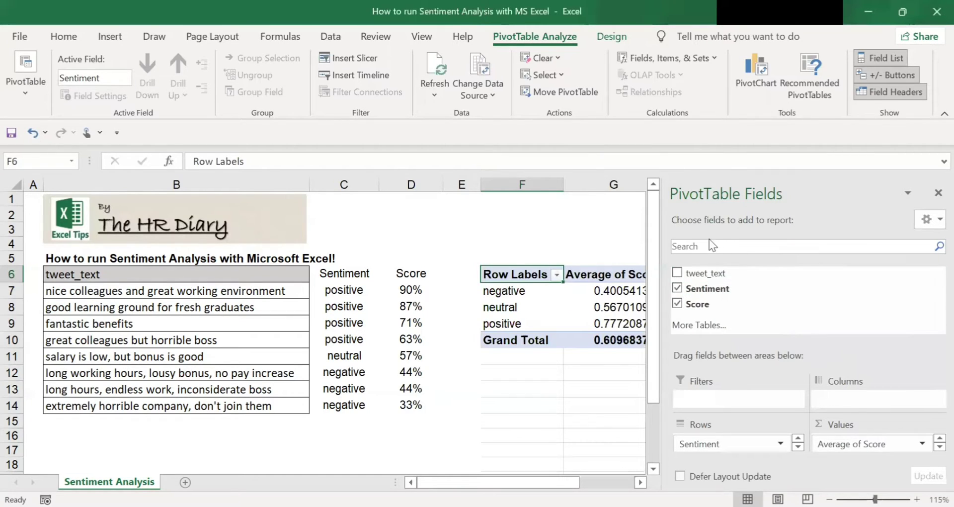
{"action": "left_click", "coordinate": [578, 372]}
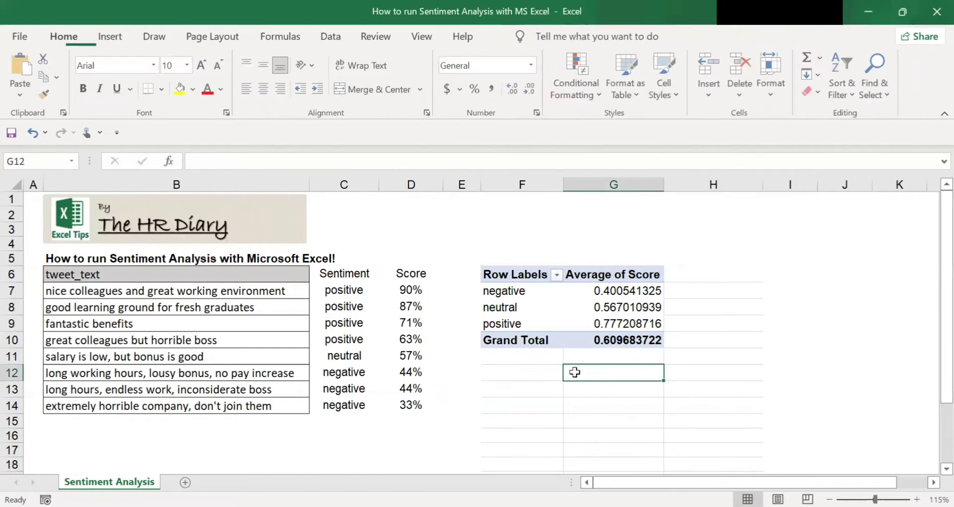
Format the PivotTable's average scores in G7:G10, including the grand total, as percentages
{"action": "scroll", "coordinate": [547, 386], "scroll_direction": "down", "scroll_amount": 1}
{"action": "scroll", "coordinate": [532, 369], "scroll_direction": "up", "scroll_amount": 1}
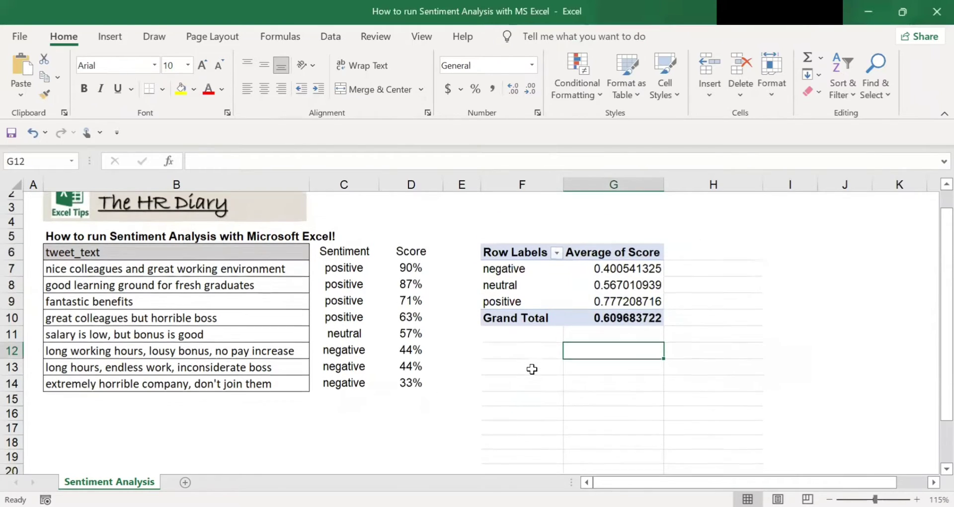
{"action": "scroll", "coordinate": [462, 307], "scroll_direction": "down", "scroll_amount": 1, "text": "ctrl"}
{"action": "scroll", "coordinate": [462, 308], "scroll_direction": "down", "scroll_amount": 1, "text": "ctrl"}
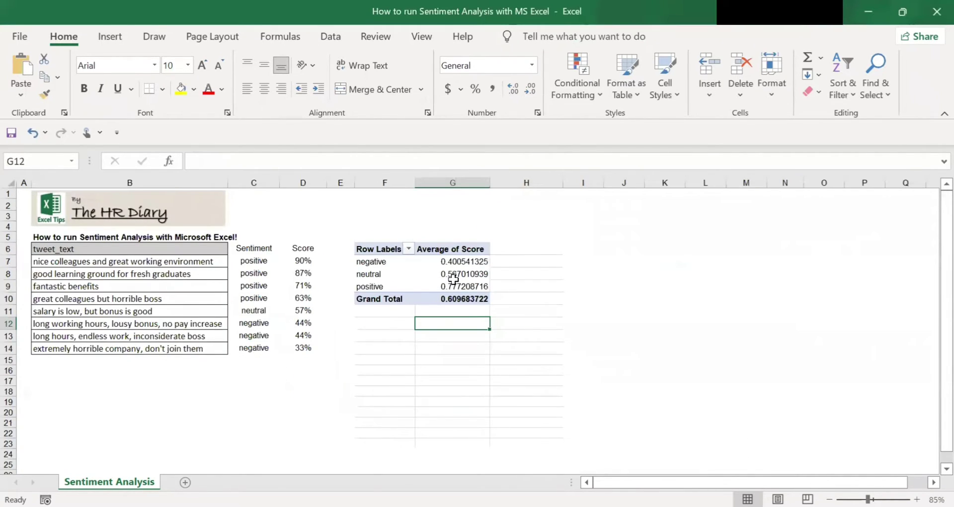
{"action": "scroll", "coordinate": [454, 279], "scroll_direction": "up", "scroll_amount": 1, "text": "ctrl"}
{"action": "scroll", "coordinate": [462, 281], "scroll_direction": "up", "scroll_amount": 1}
{"action": "left_click", "coordinate": [451, 276]}
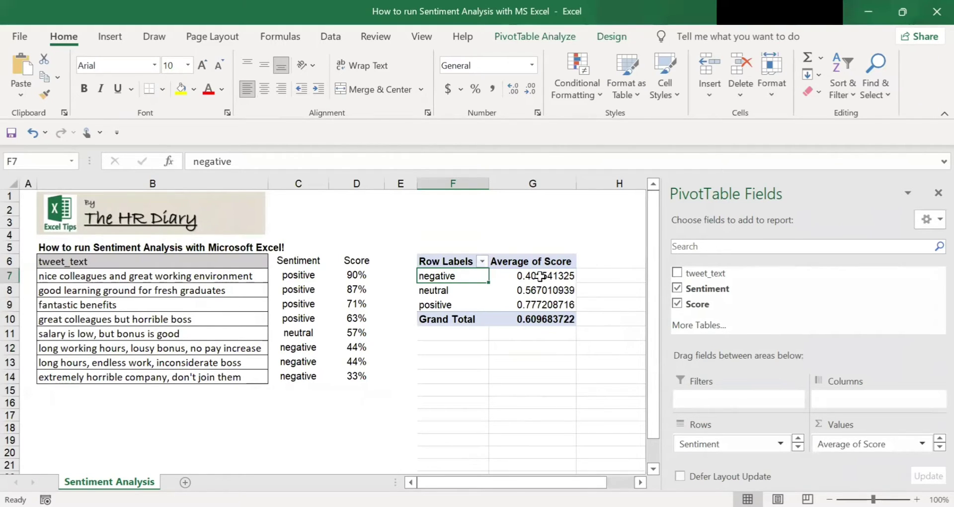
{"action": "left_click", "coordinate": [559, 366]}
{"action": "left_click_drag", "start_coordinate": [547, 276], "coordinate": [542, 321]}
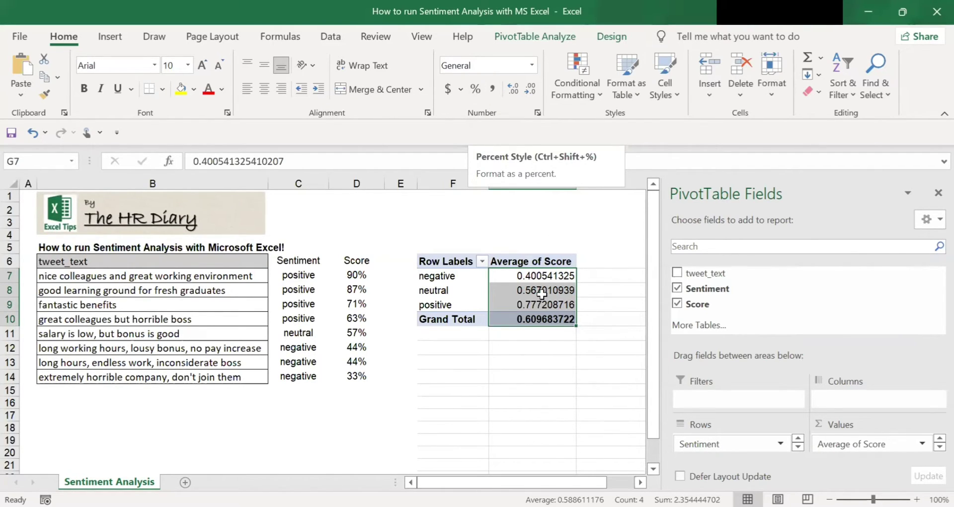
{"action": "left_click", "coordinate": [475, 88]}
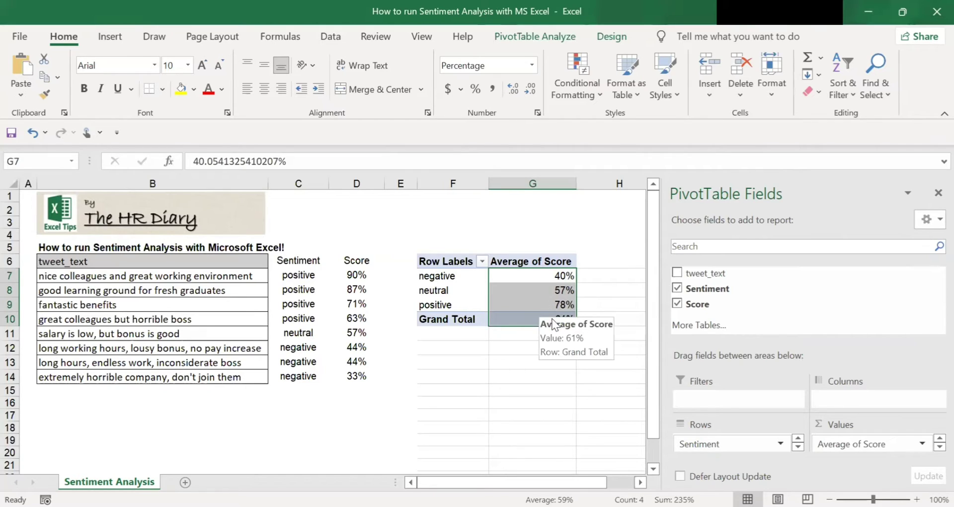
Add the tweet_text field to the PivotTable's values as a count of comments and make its column fully visible
{"action": "left_click", "coordinate": [552, 372]}
{"action": "left_click", "coordinate": [540, 294]}
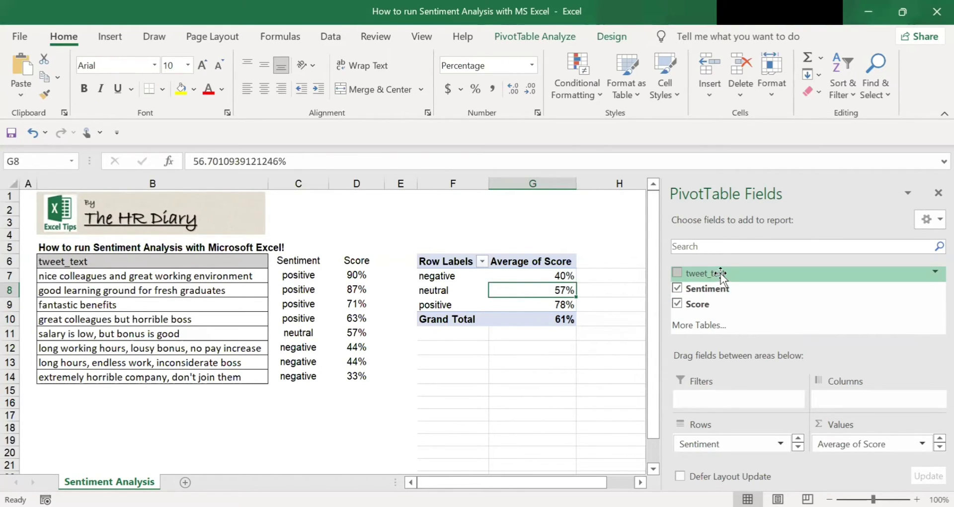
{"action": "left_click_drag", "start_coordinate": [718, 272], "coordinate": [885, 449]}
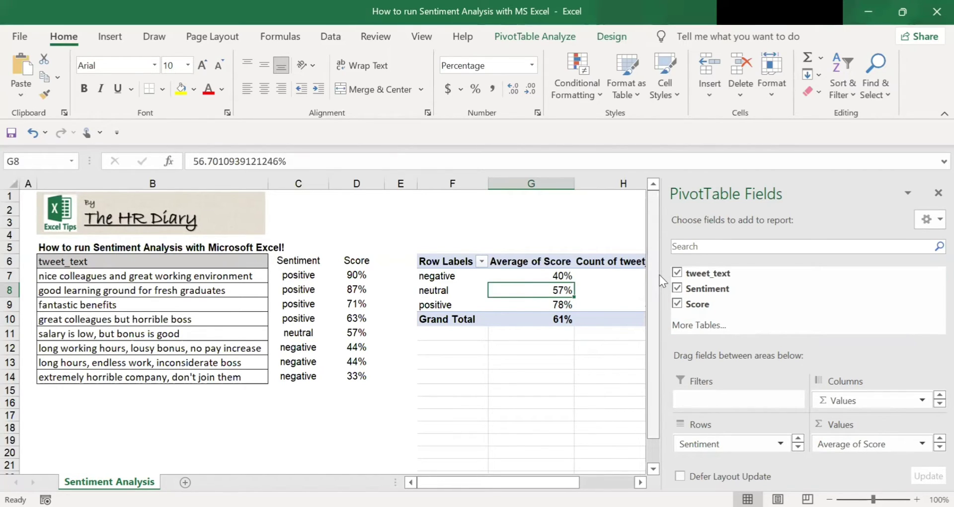
{"action": "left_click_drag", "start_coordinate": [660, 275], "coordinate": [705, 287]}
Apply the Number format to the Count of tweet_text values in H7:H10
{"action": "left_click_drag", "start_coordinate": [649, 275], "coordinate": [656, 320]}
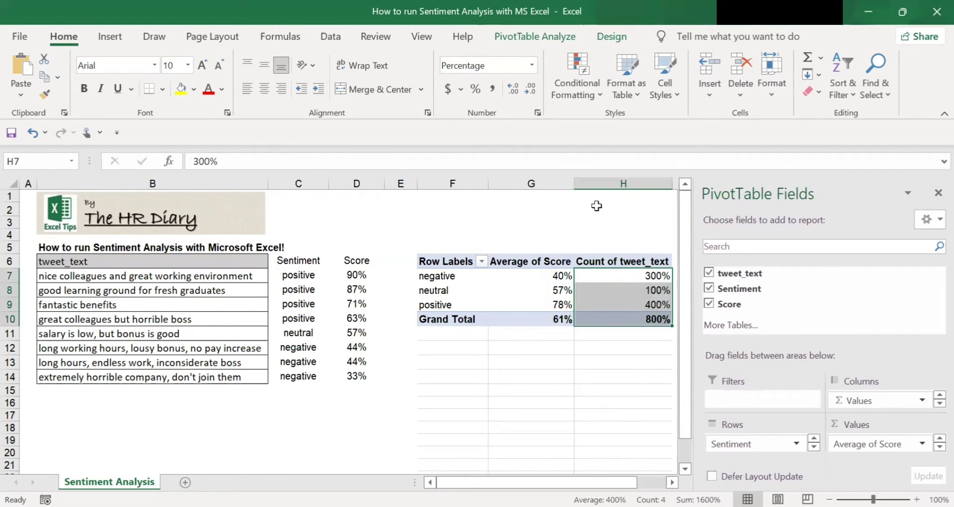
{"action": "left_click", "coordinate": [532, 65]}
{"action": "left_click", "coordinate": [518, 122]}
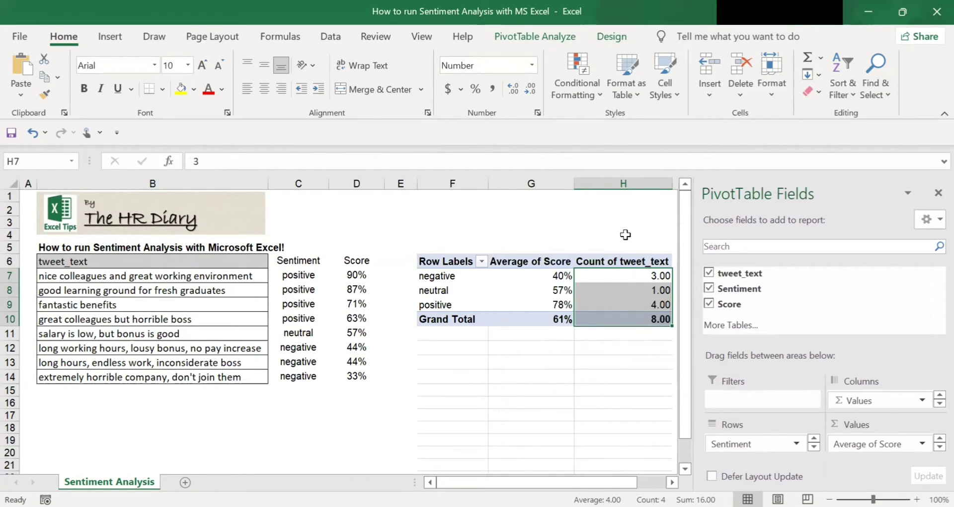
{"action": "left_click", "coordinate": [569, 400]}
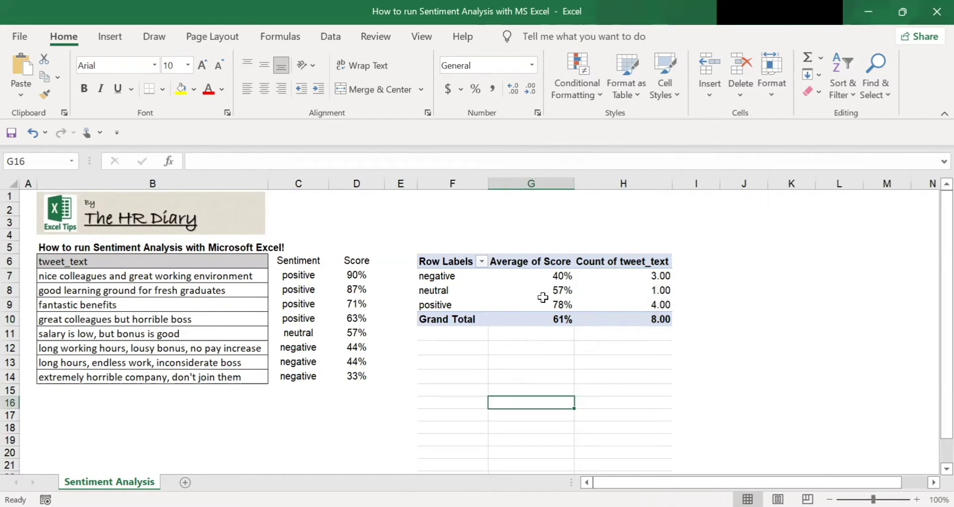
{"action": "left_click", "coordinate": [525, 278]}
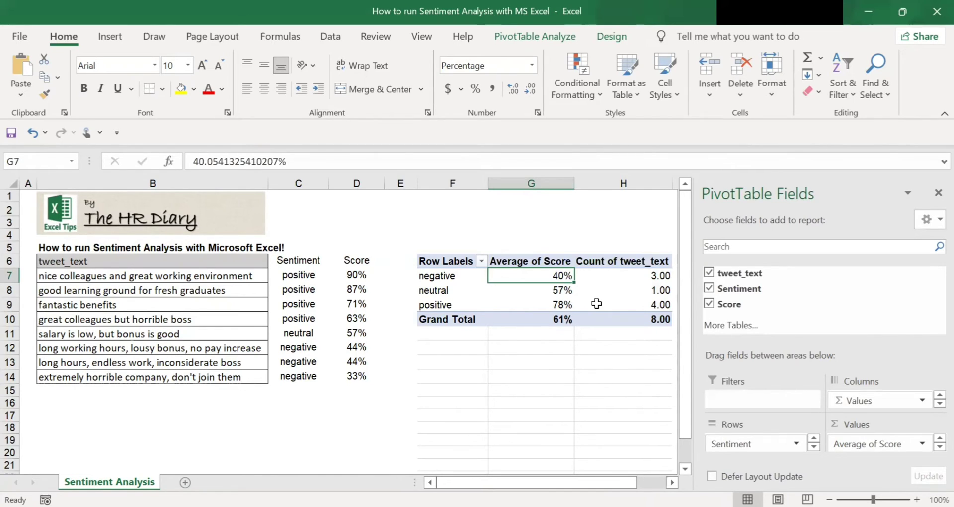
{"action": "left_click", "coordinate": [454, 275]}
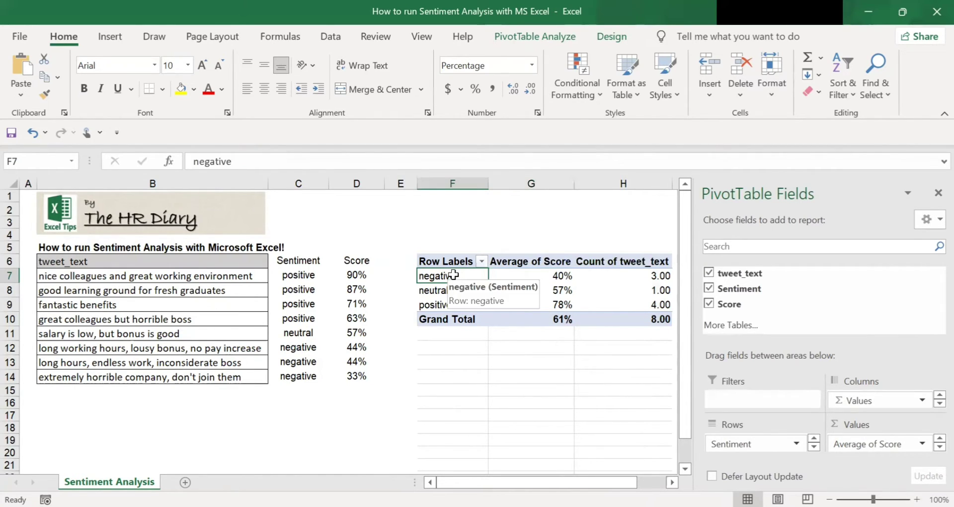
{"action": "left_click", "coordinate": [652, 278]}
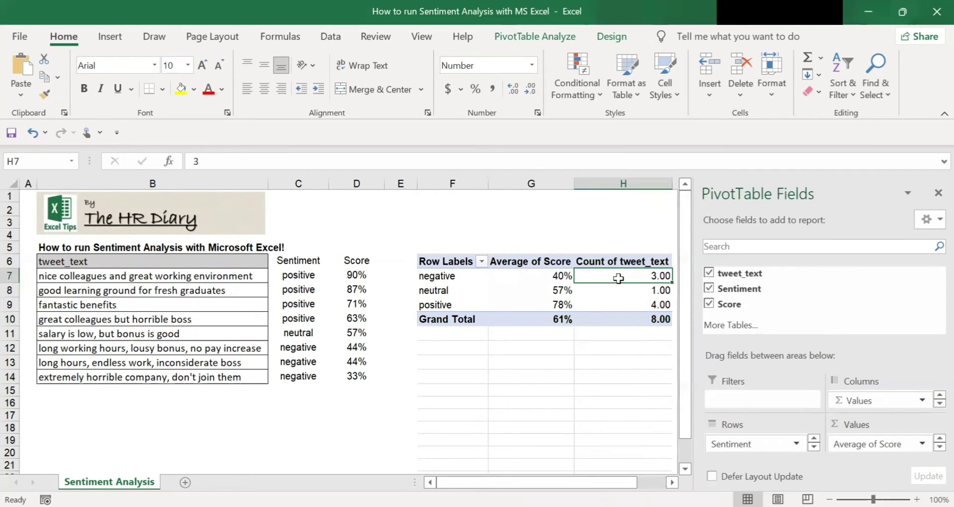
Compare the PivotTable's comment count and average score for negative, neutral and positive with the matching Sentiment and Score rows in the source table
{"action": "mouse_move", "coordinate": [618, 279]}
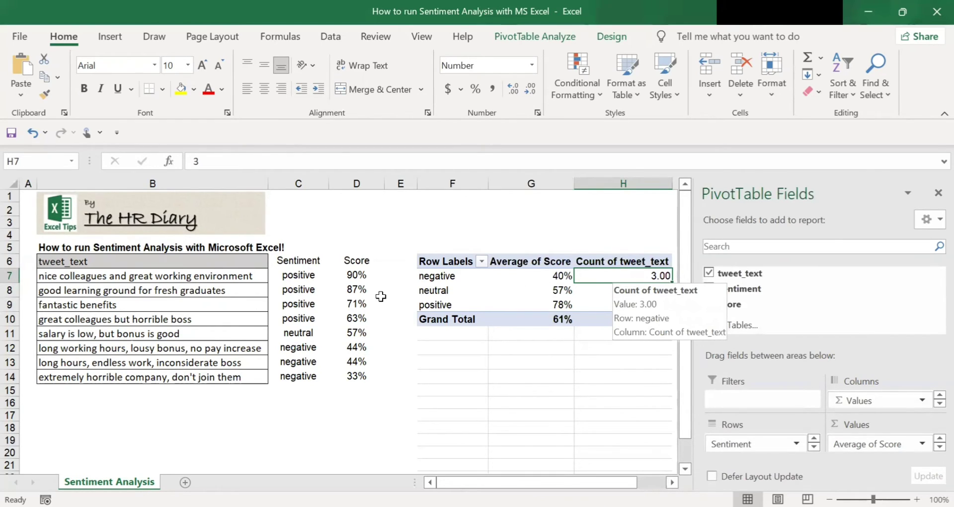
{"action": "left_click", "coordinate": [550, 277]}
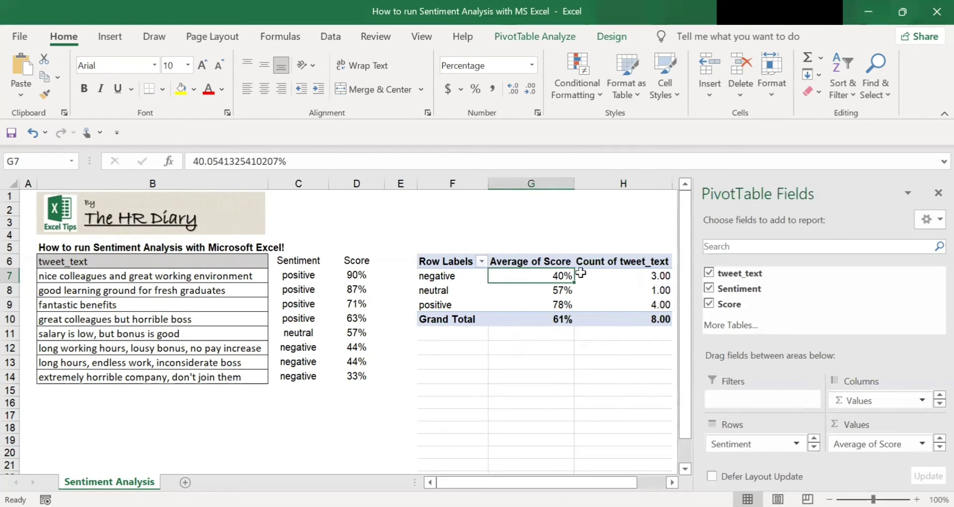
{"action": "left_click", "coordinate": [456, 290]}
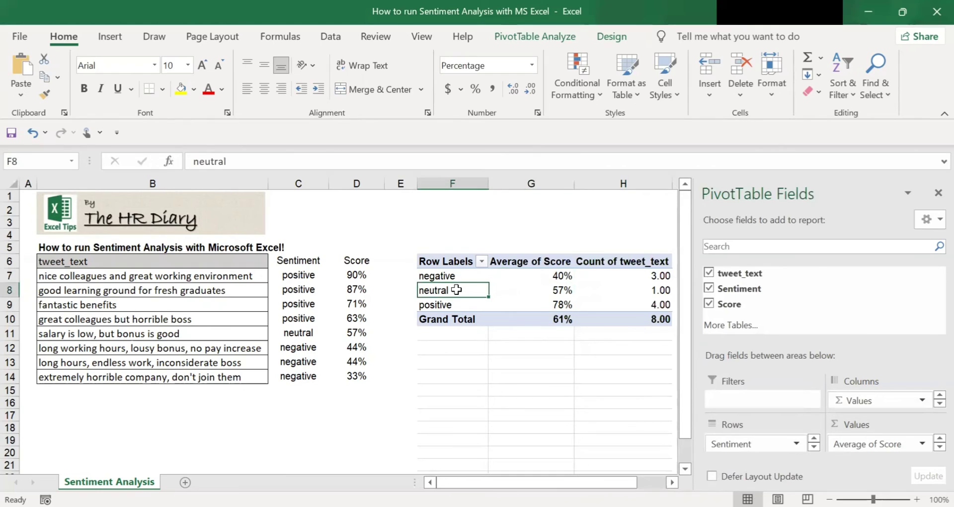
{"action": "left_click", "coordinate": [646, 290]}
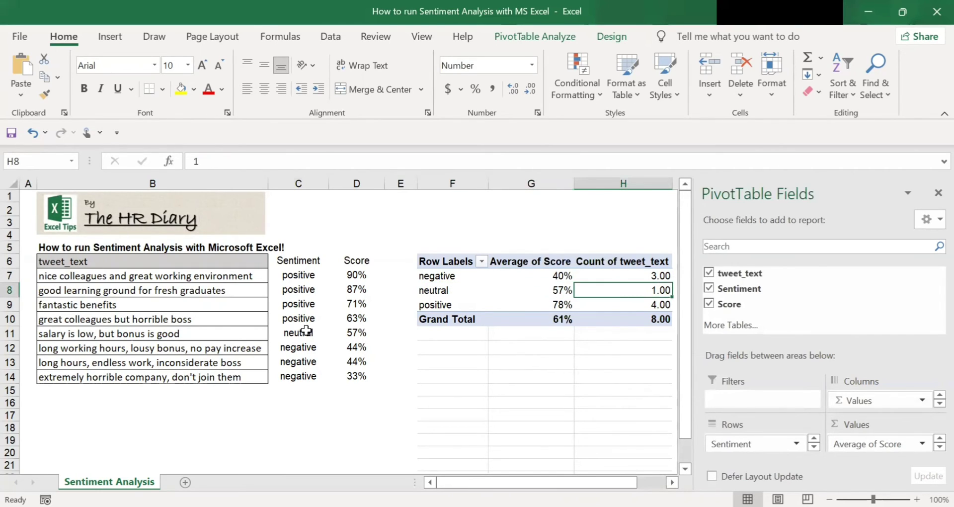
{"action": "left_click_drag", "start_coordinate": [305, 331], "coordinate": [358, 330]}
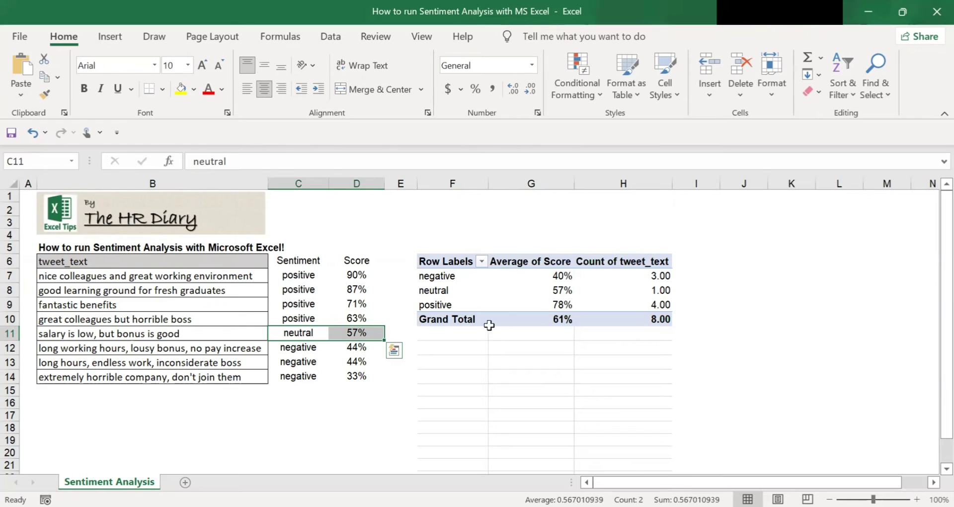
{"action": "left_click", "coordinate": [464, 305]}
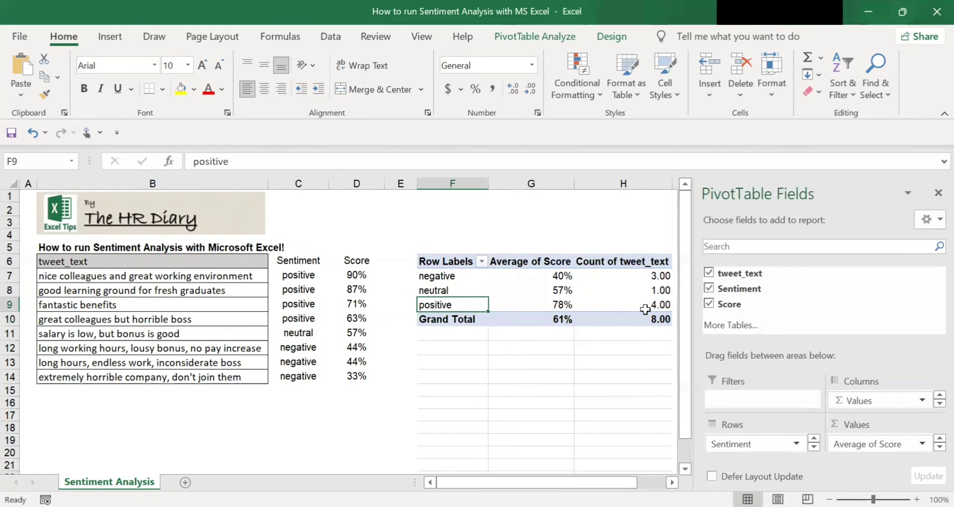
{"action": "left_click", "coordinate": [659, 305]}
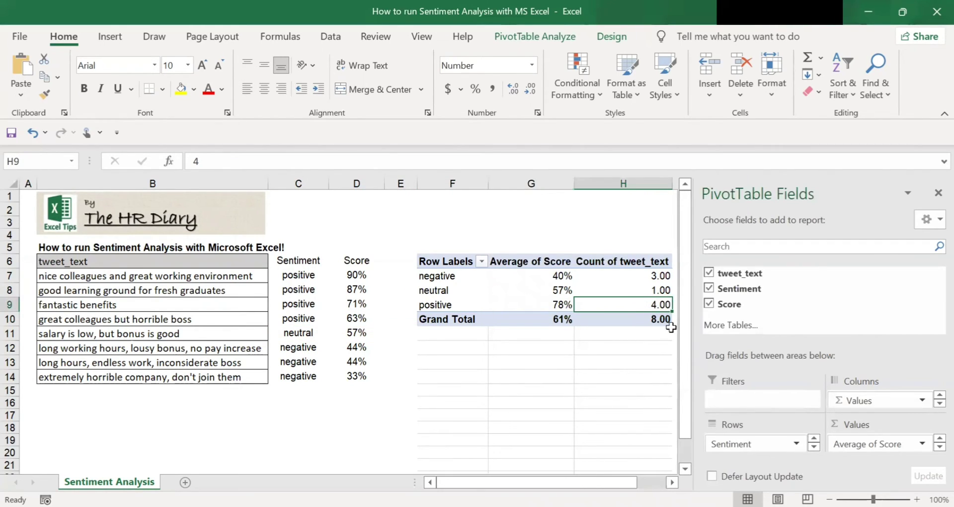
{"action": "left_click_drag", "start_coordinate": [311, 272], "coordinate": [341, 319]}
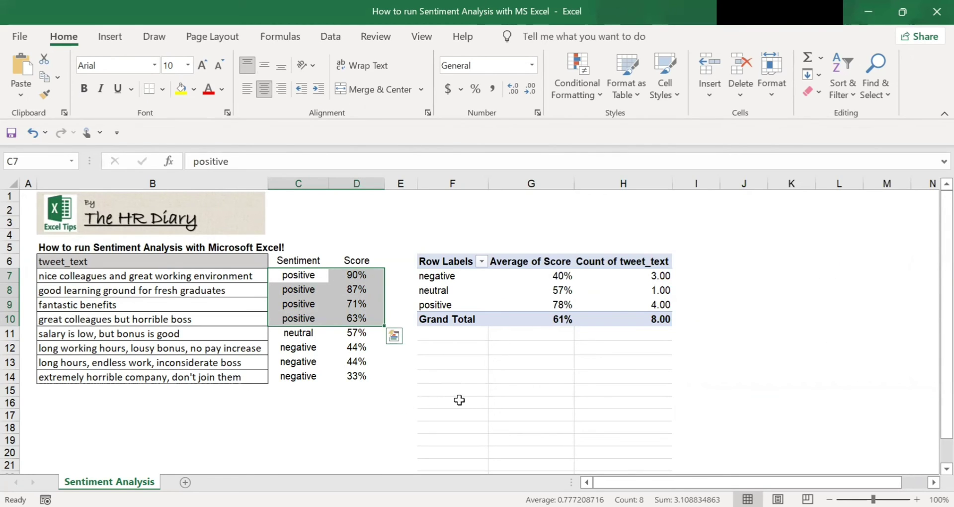
{"action": "left_click", "coordinate": [506, 307]}
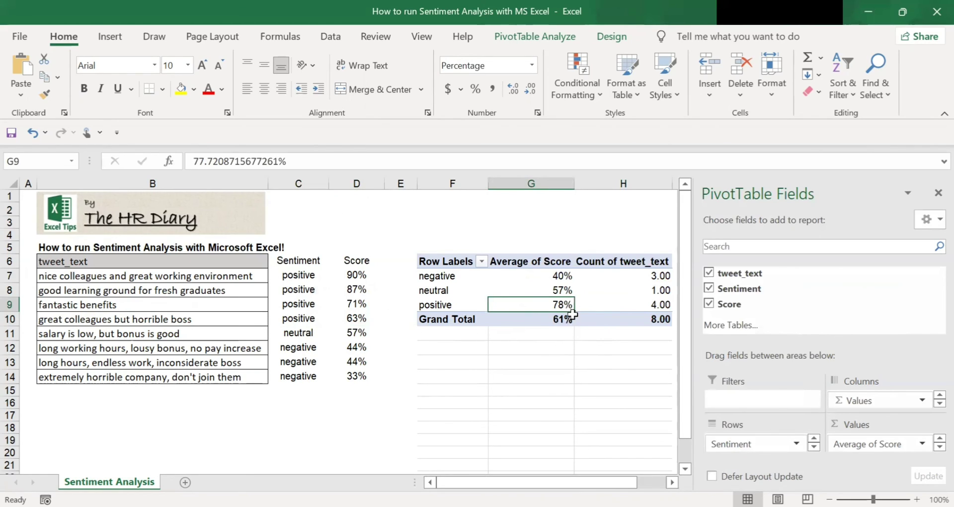
{"action": "mouse_move", "coordinate": [561, 318]}
{"action": "mouse_move", "coordinate": [594, 311]}
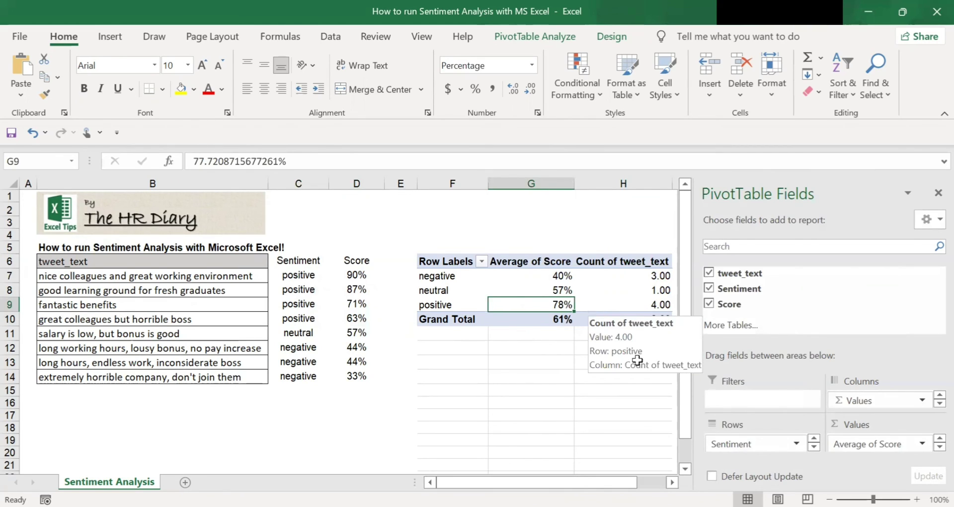